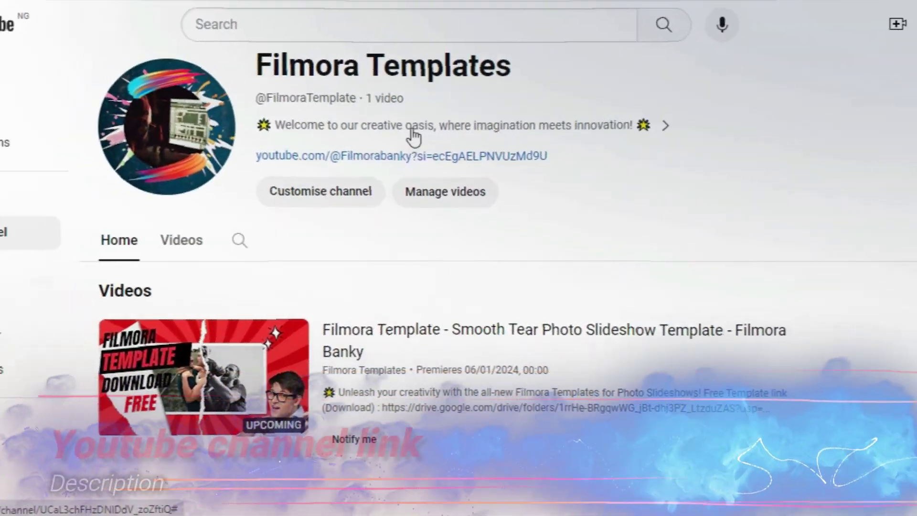
- Go to your own YouTube channel page and scroll down to its Videos row
left_click(908, 24)
left_click(794, 75)
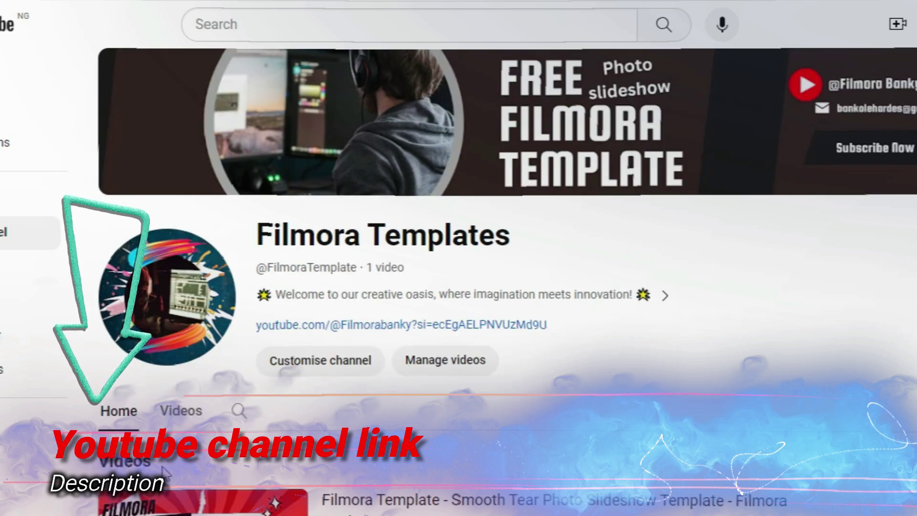
scroll(885, 388, "down", 3)
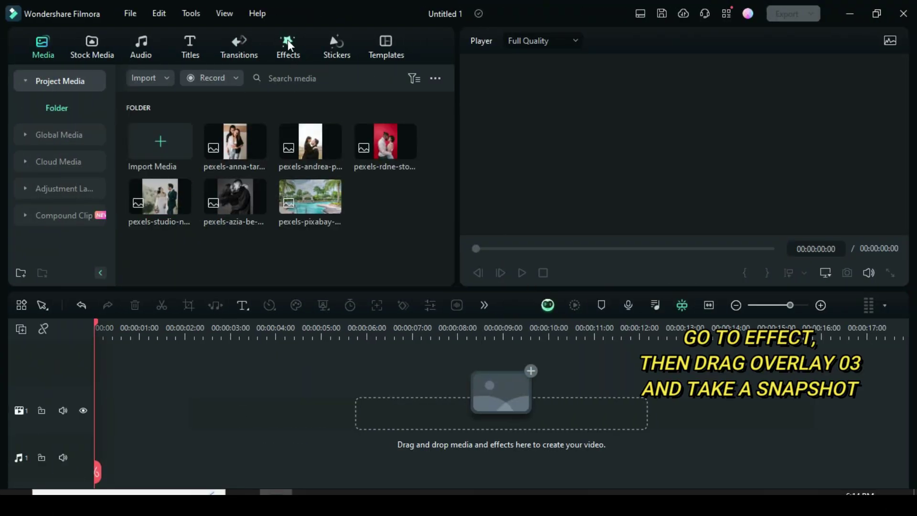
- Put the Overlay 03 frame on the timeline and save a PNG snapshot of it
left_click(288, 43)
left_click_drag(235, 251, 228, 417)
left_click(43, 47)
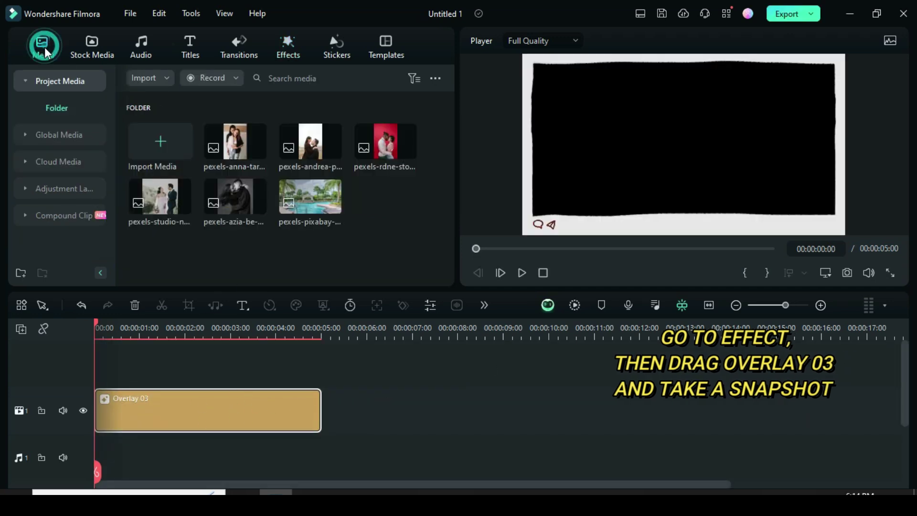
left_click(846, 277)
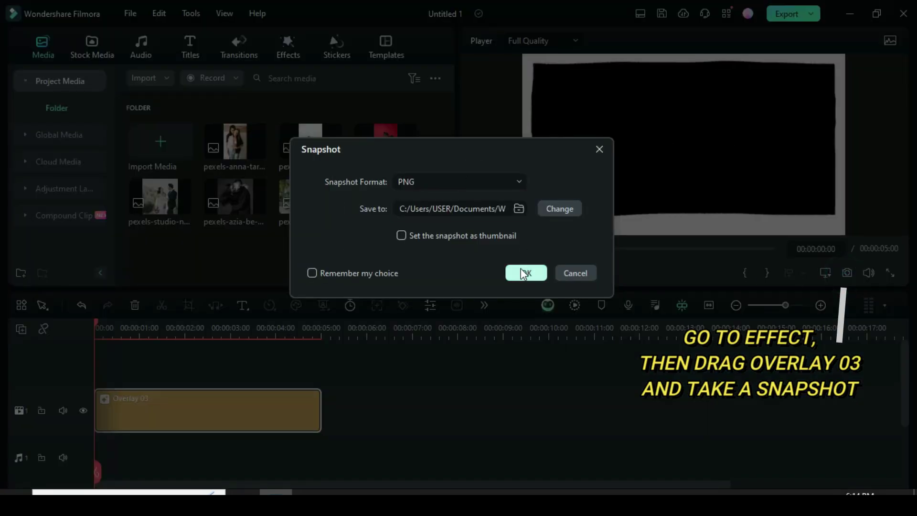
left_click(526, 272)
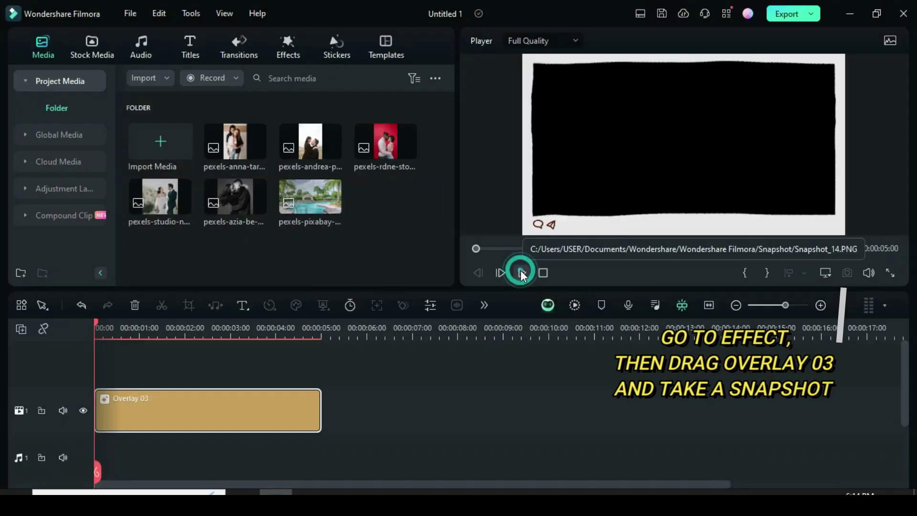
- Delete the Overlay 03 clip and change the project aspect ratio to 1:1
left_click(135, 305)
left_click(130, 13)
left_click(156, 256)
left_click(502, 149)
left_click(452, 198)
left_click(525, 310)
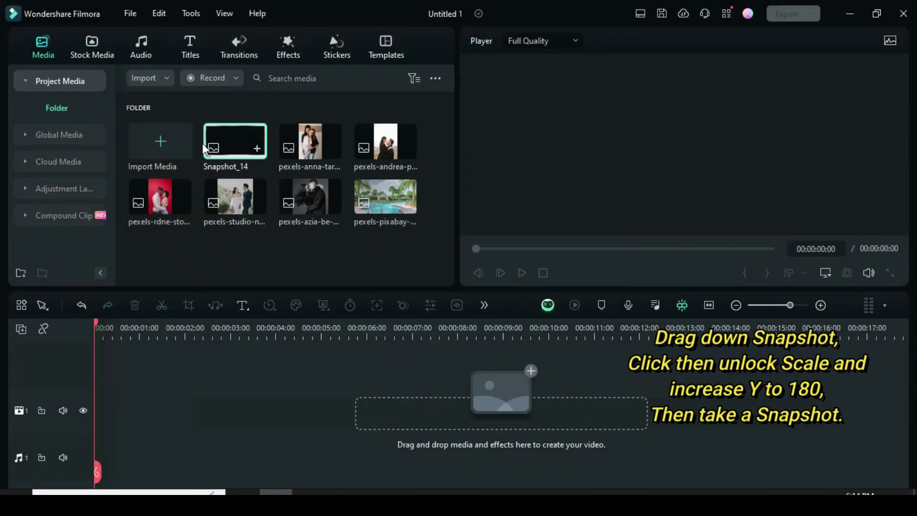
- Stretch Snapshot_14 on the timeline to 180% Y scale and save a new snapshot of it
left_click_drag(230, 144, 161, 398)
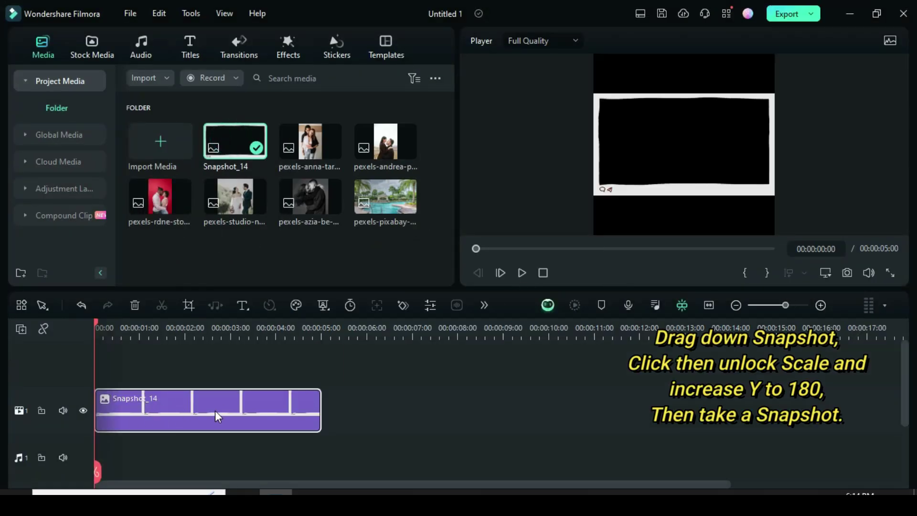
left_click(196, 420)
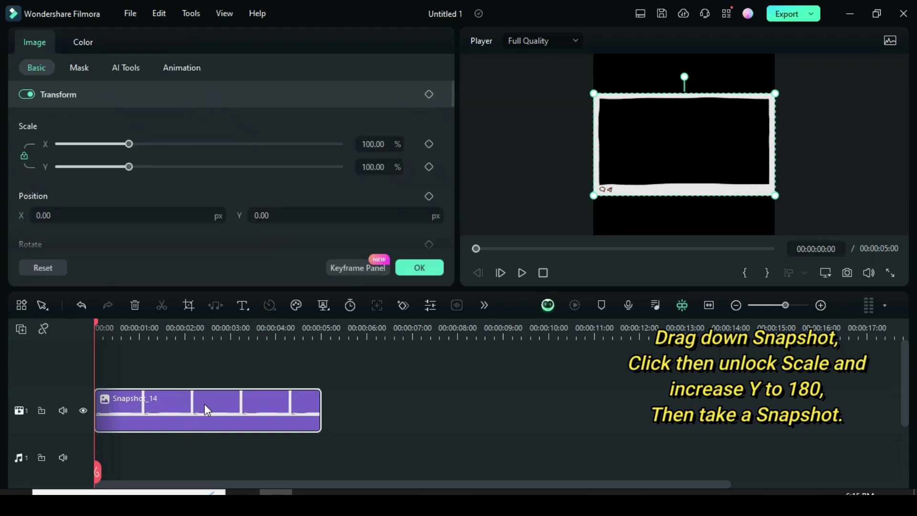
left_click(25, 157)
type("180")
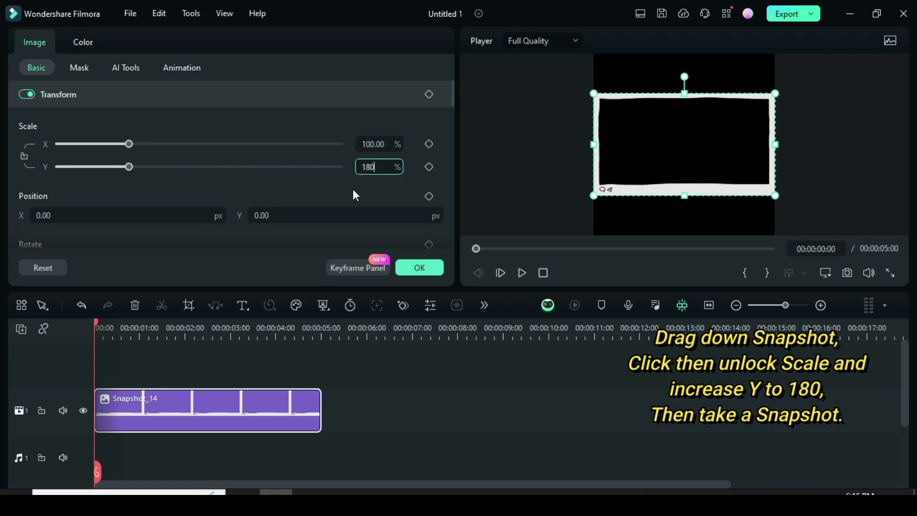
key("Return")
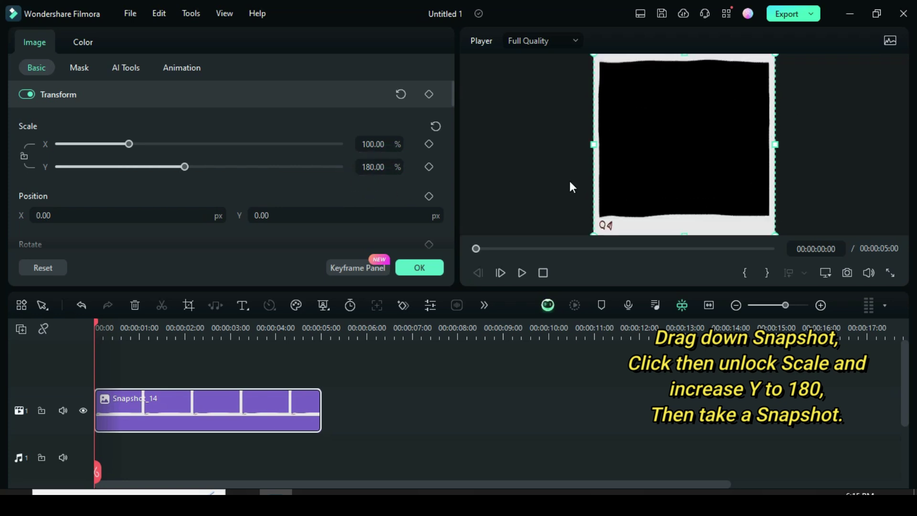
left_click(419, 267)
left_click(847, 272)
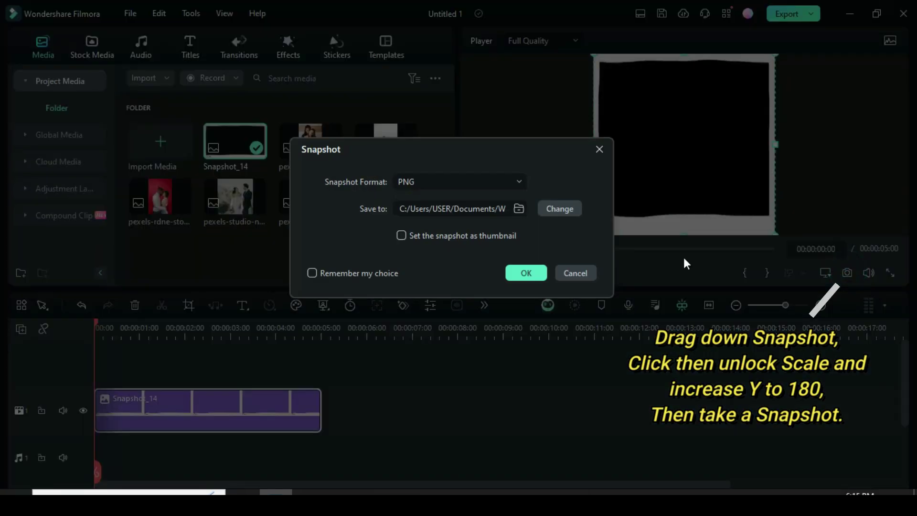
left_click(521, 272)
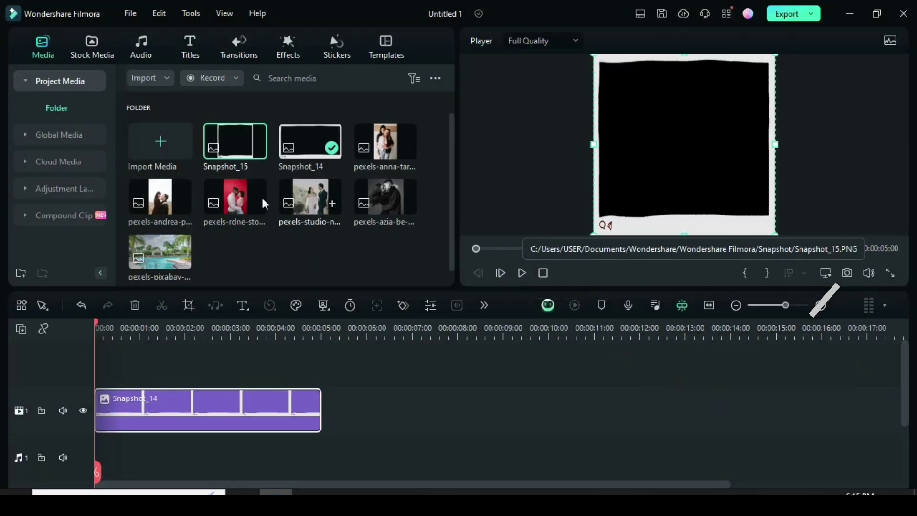
- Delete the Snapshot_14 clip and set the project aspect ratio back to 16:9
left_click(194, 402)
left_click(133, 306)
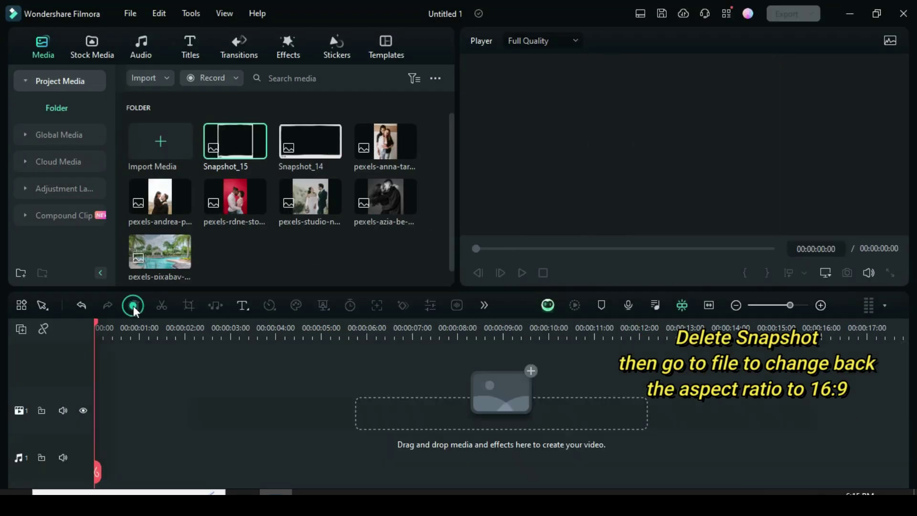
left_click_drag(450, 184, 449, 193)
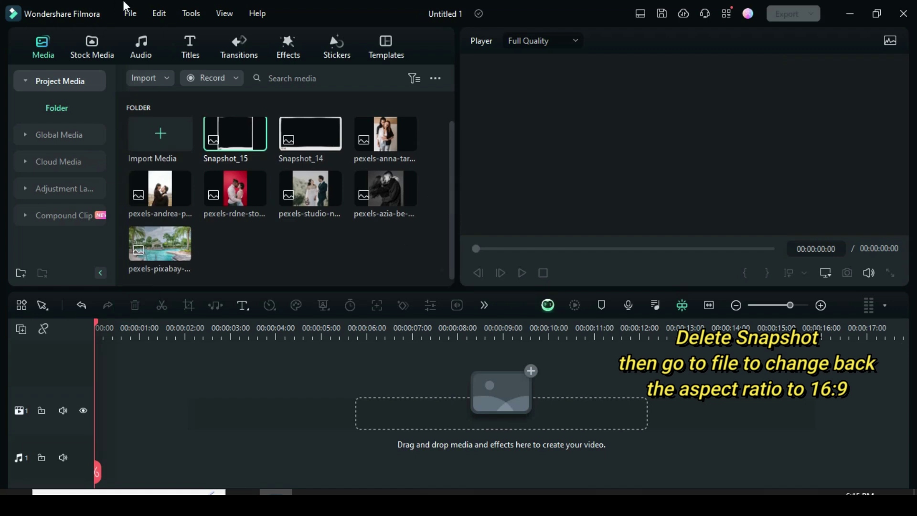
left_click(140, 17)
left_click(184, 257)
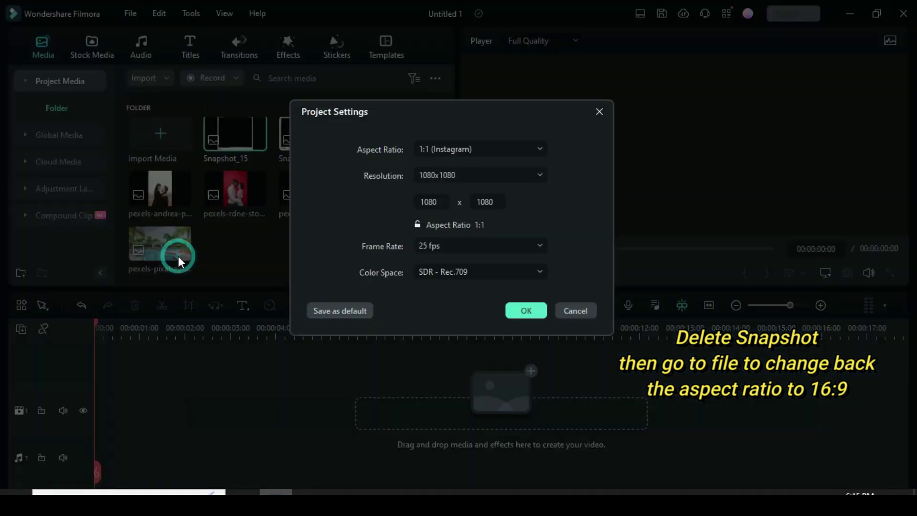
left_click(510, 149)
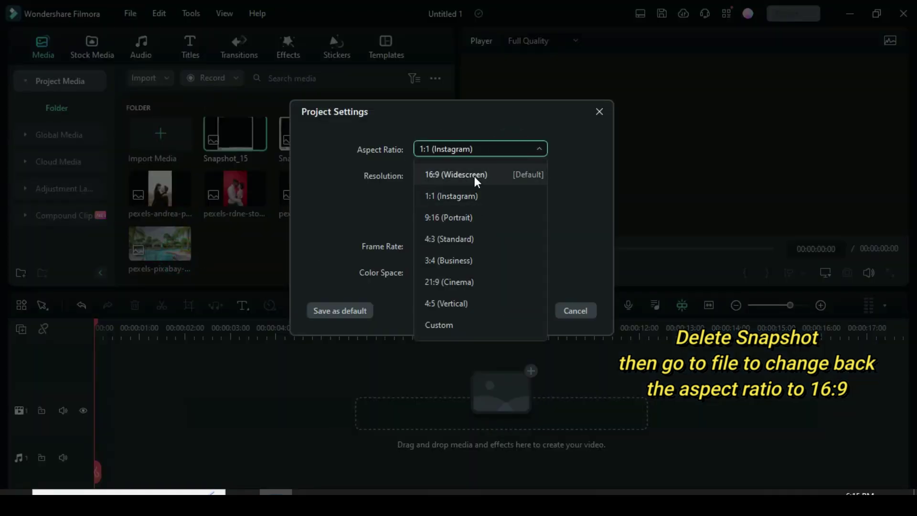
left_click(449, 176)
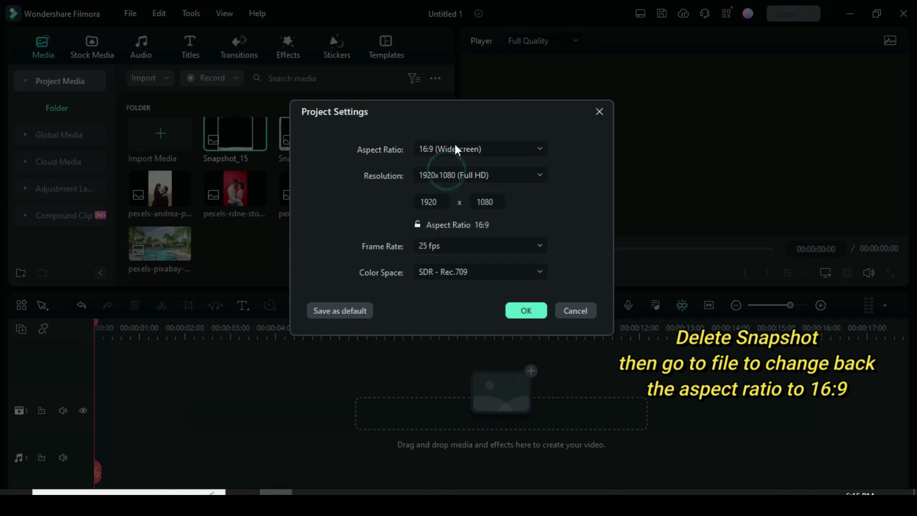
left_click(523, 311)
- Place the pool photo on track 1, lengthen it to 10 seconds, and add a second video track
left_click_drag(184, 249, 143, 409)
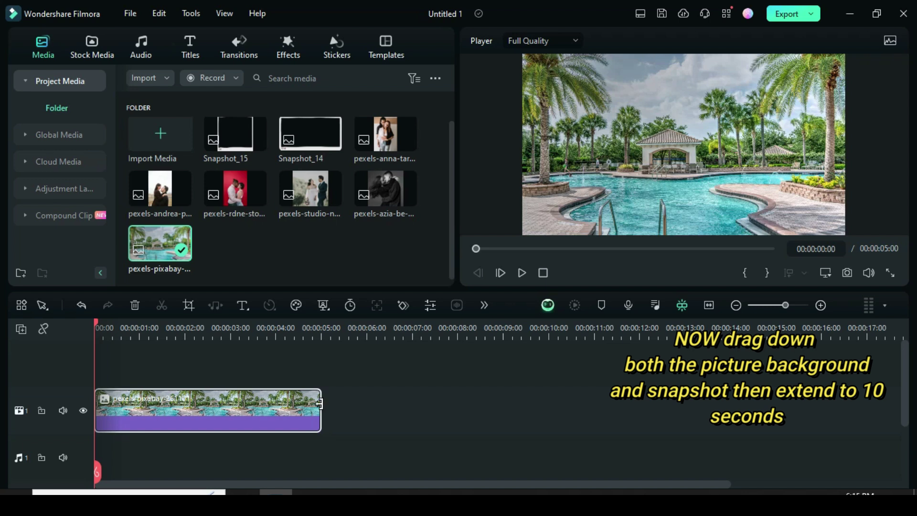
left_click_drag(320, 404, 547, 405)
left_click(21, 328)
left_click(39, 355)
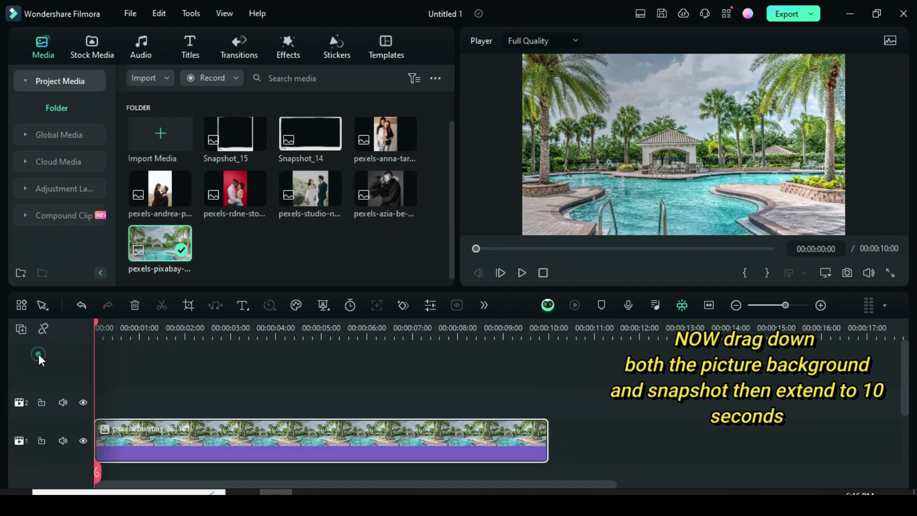
- Set tracks to normal height and place Snapshot_15 on track 2, extended to 10 seconds
left_click(21, 329)
mouse_move(56, 438)
left_click(196, 454)
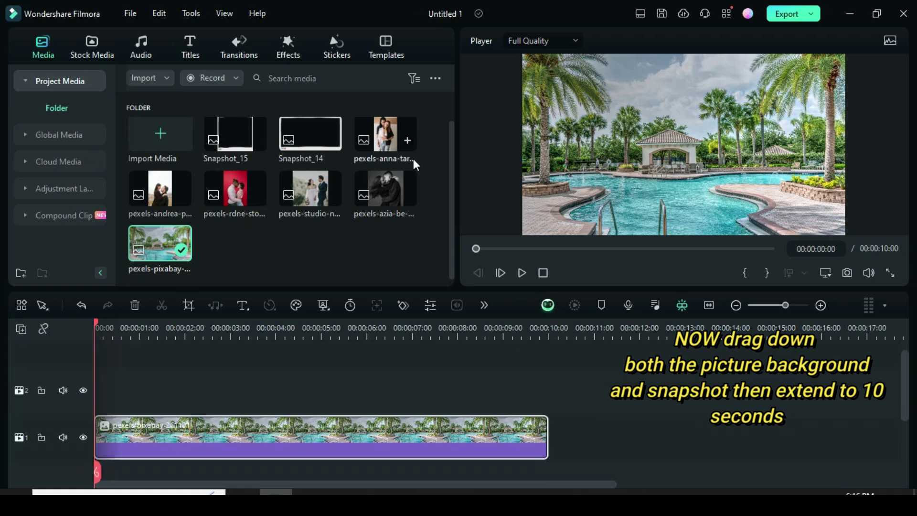
scroll(453, 158, "up", 1)
left_click_drag(231, 139, 102, 387)
left_click_drag(321, 389, 548, 389)
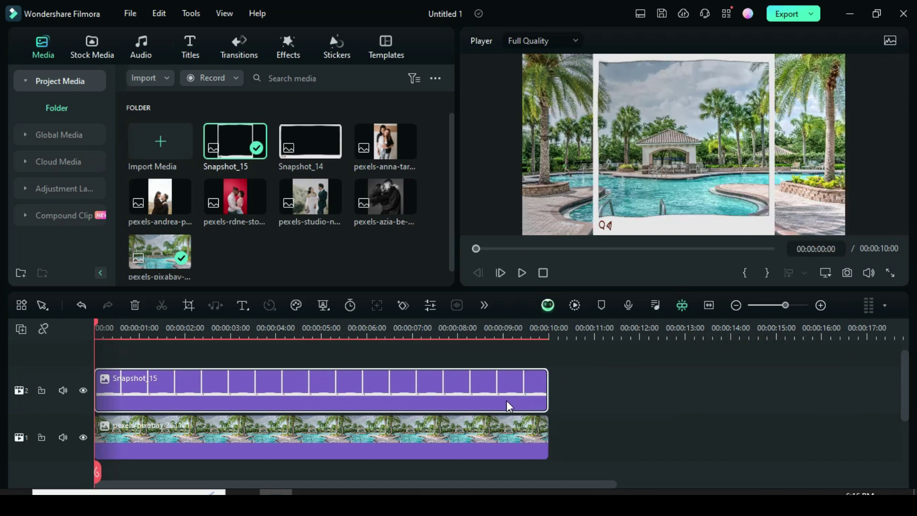
- Scale the Snapshot_15 frame to 80%
double_click(234, 383)
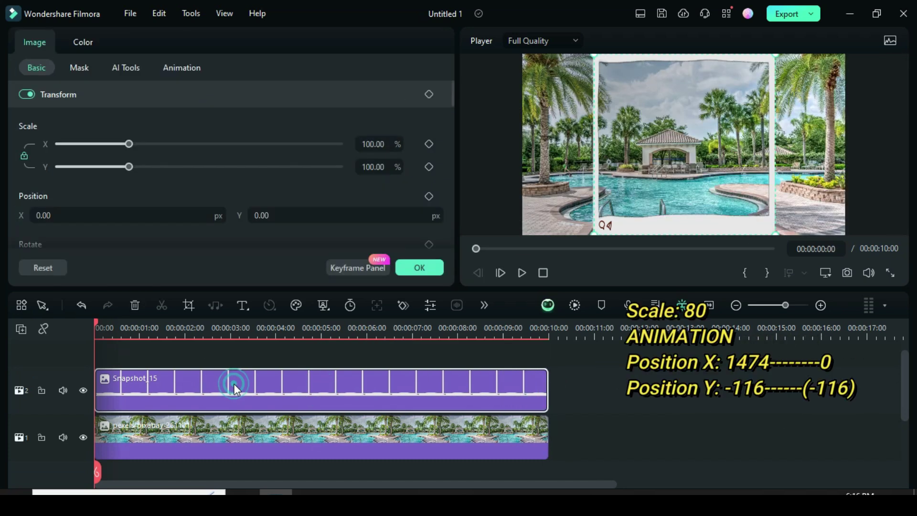
left_click(382, 145)
type("80")
left_click(328, 127)
left_click_drag(451, 86, 452, 88)
- Add a starting Position keyframe with the frame at X 1474, Y -116, off screen right
left_click(429, 179)
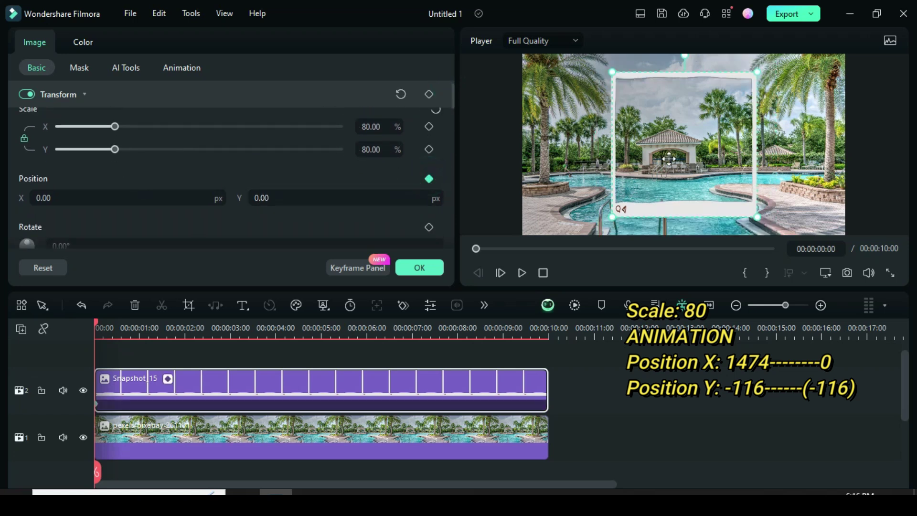
left_click(280, 197)
type("-116")
left_click(277, 173)
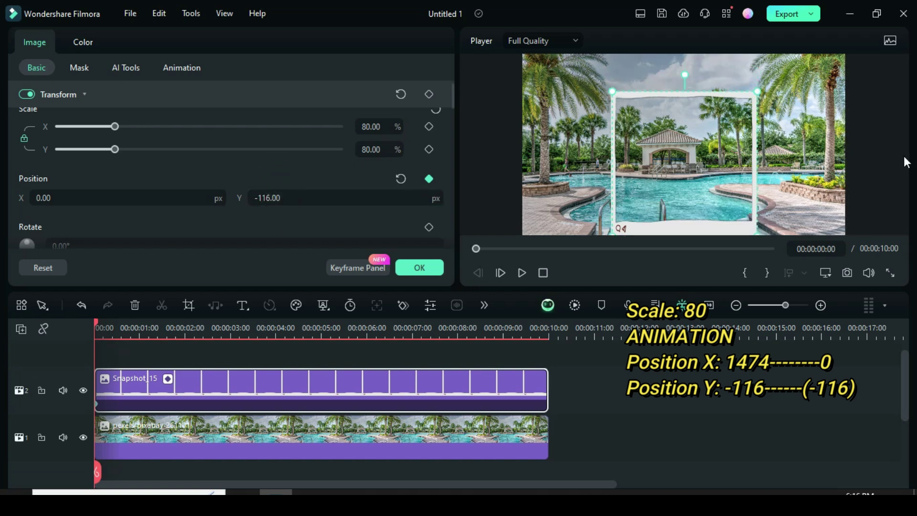
left_click(43, 197)
type("1474")
left_click(82, 173)
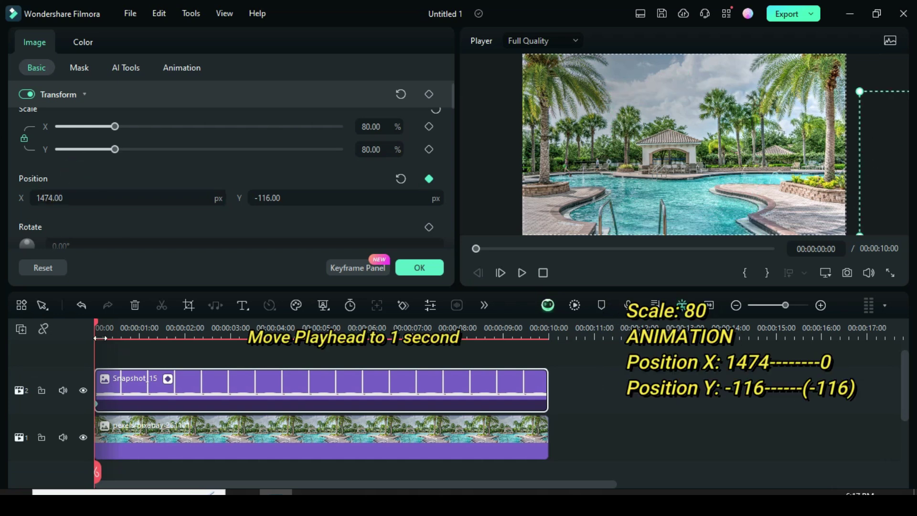
- At about 1 second, set the frame's Position X to 0
left_click_drag(96, 322, 140, 325)
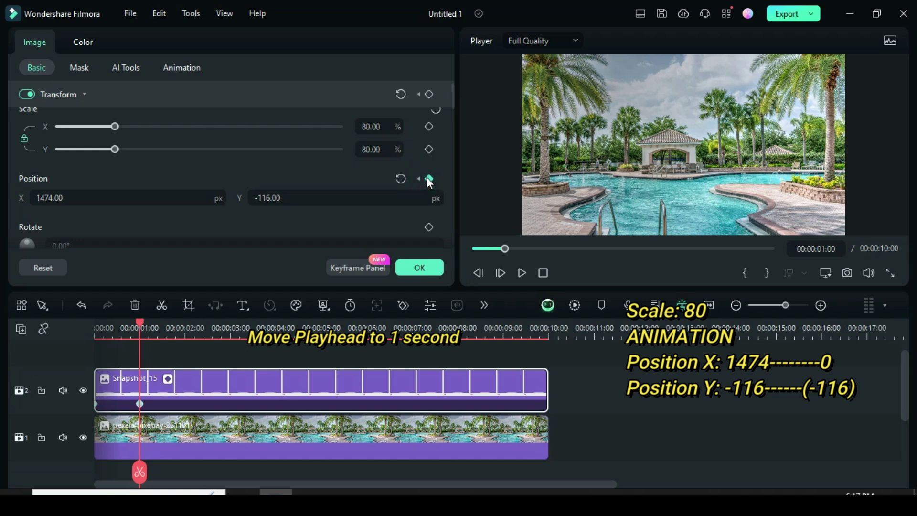
left_click(81, 198)
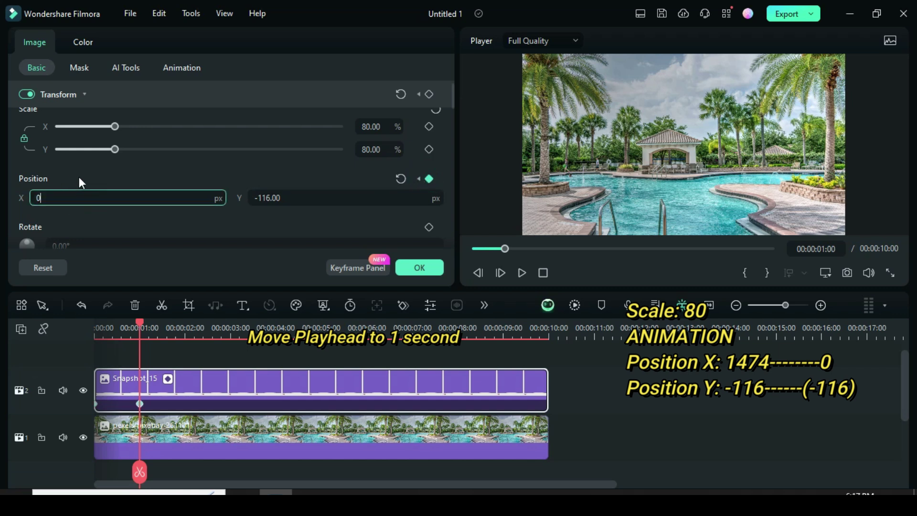
type("0")
key("Return")
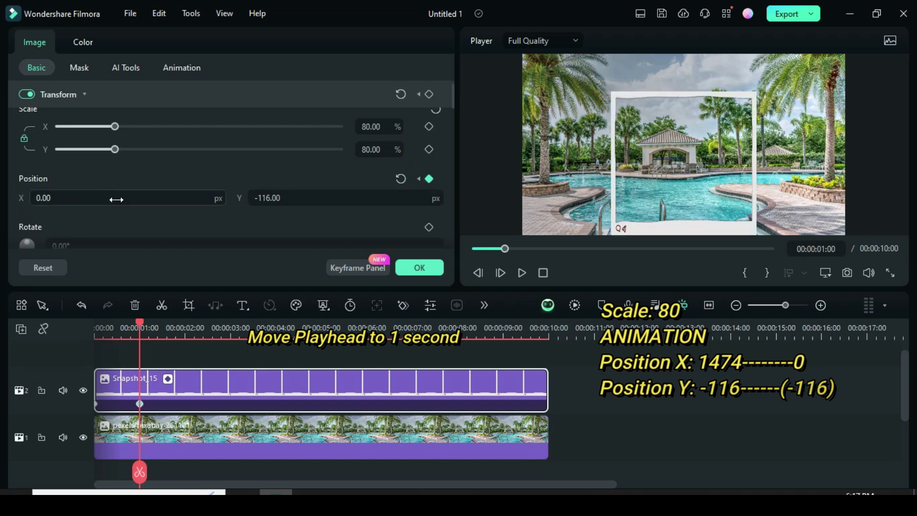
- Apply Ease in to the frame's Position keyframes
left_click(353, 268)
left_click_drag(319, 74, 330, 75)
left_click_drag(320, 244, 291, 171)
right_click(313, 185)
left_click(349, 321)
left_click(353, 267)
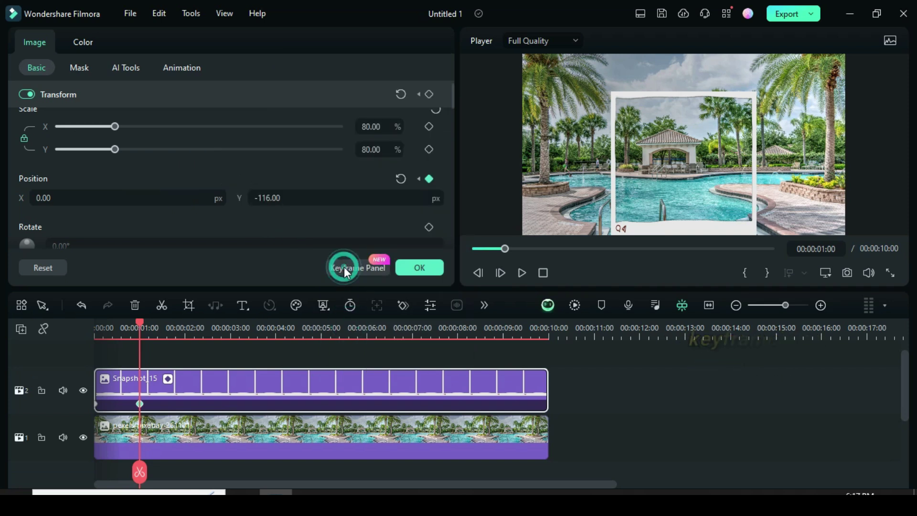
- Give the Snapshot_15 frame a linear mask rotated 90°
left_click(475, 248)
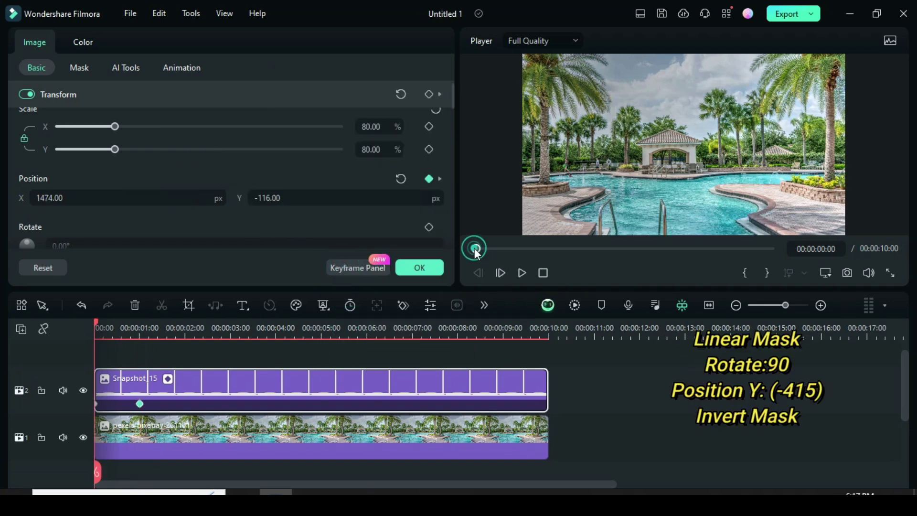
left_click(79, 69)
left_click_drag(98, 321, 163, 328)
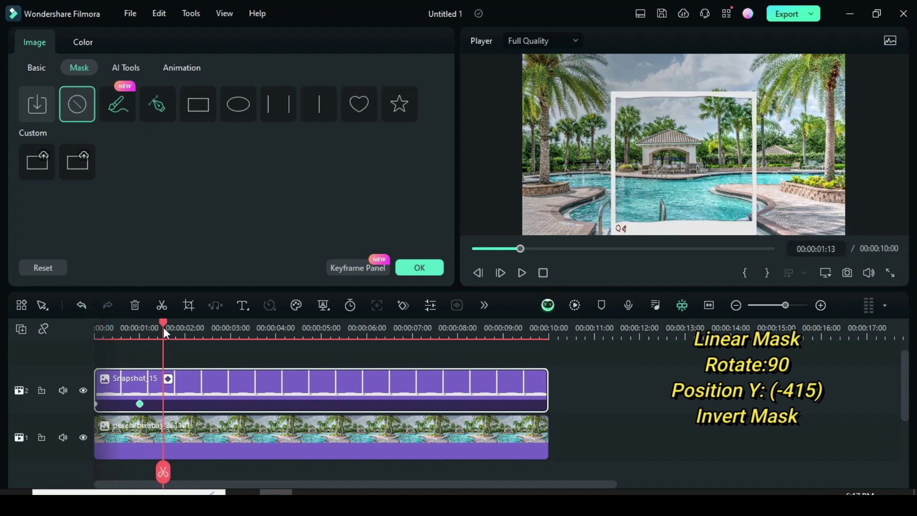
left_click(319, 109)
left_click_drag(450, 111, 452, 146)
left_click(82, 195)
type("90")
key("Return")
- Set the linear mask's Position Y to -415
scroll(452, 156, "down", 2)
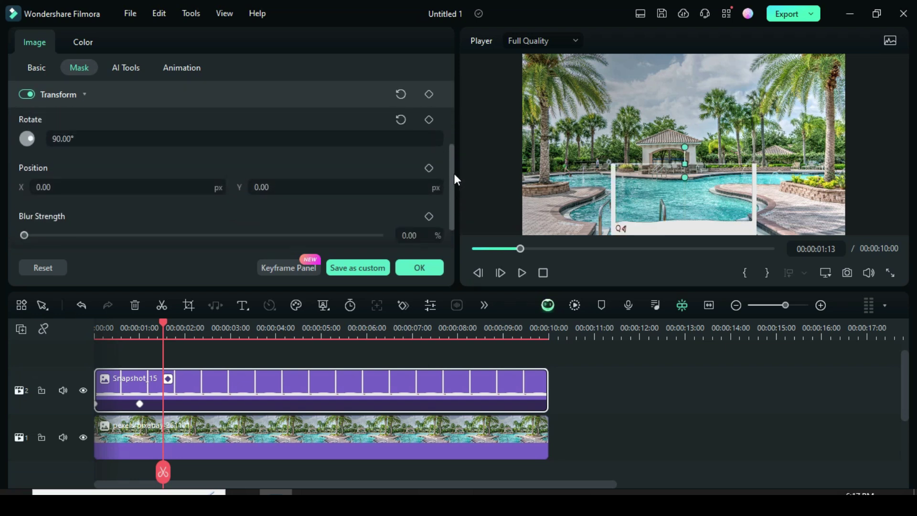
left_click(263, 186)
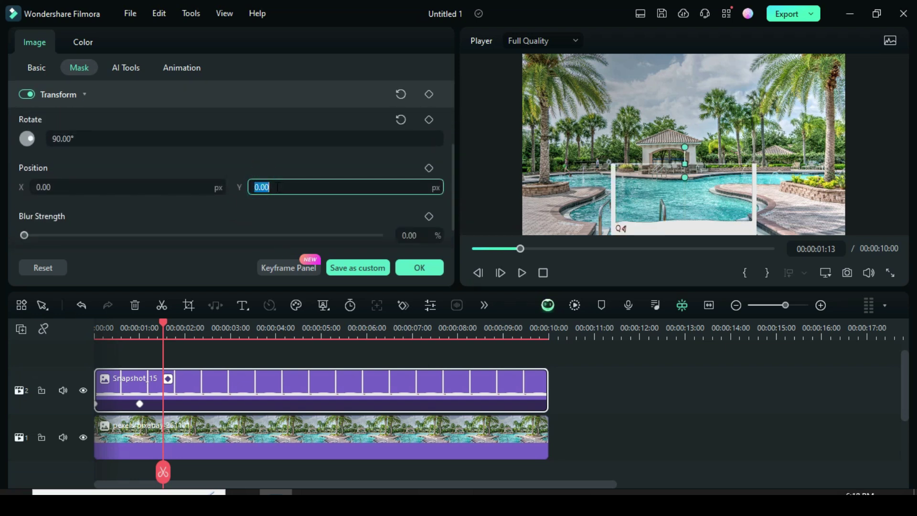
left_click_drag(276, 187, 253, 186)
type("-415")
left_click(268, 162)
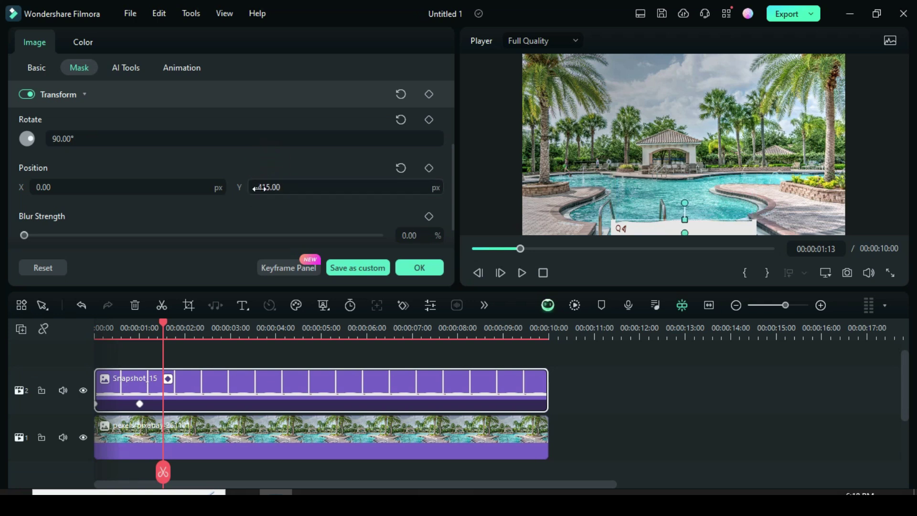
- Invert the mask, preview the result from the start, and confirm the settings
scroll(451, 168, "down", 1)
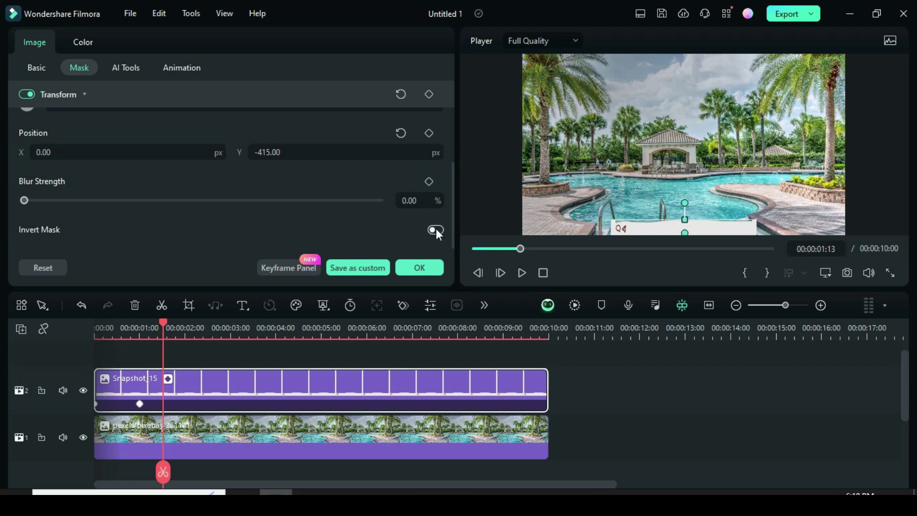
left_click(436, 230)
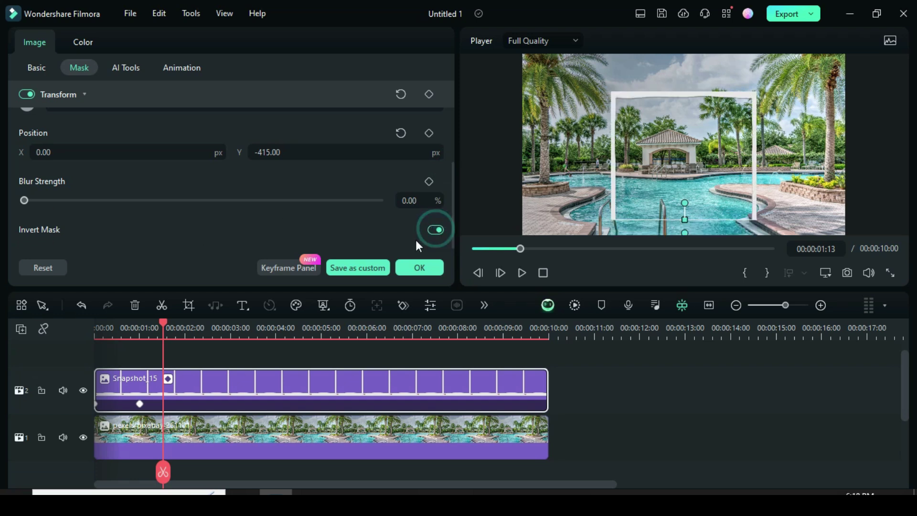
left_click(474, 249)
left_click(522, 273)
left_click(472, 248)
left_click(521, 273)
left_click(474, 249)
left_click(419, 268)
- Copy the Snapshot_15 clip onto a new video track 4
left_click(226, 385)
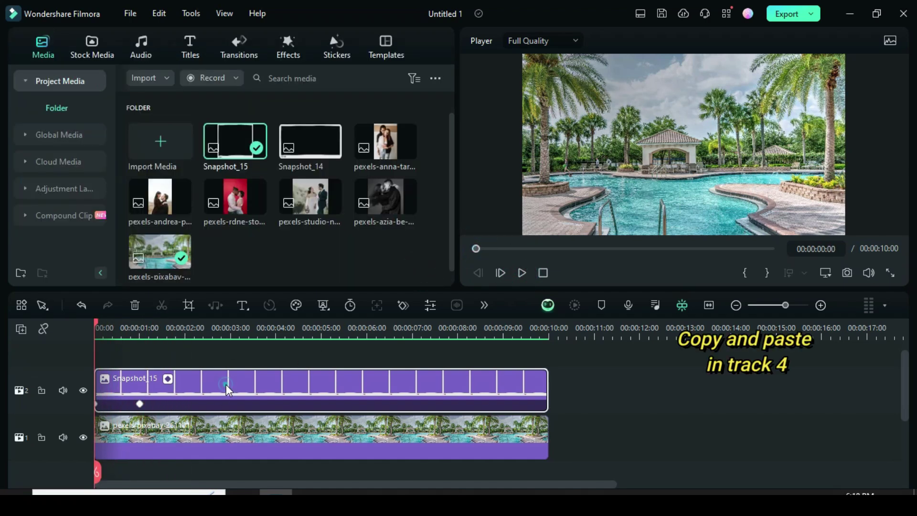
right_click(226, 384)
left_click(249, 29)
left_click(21, 328)
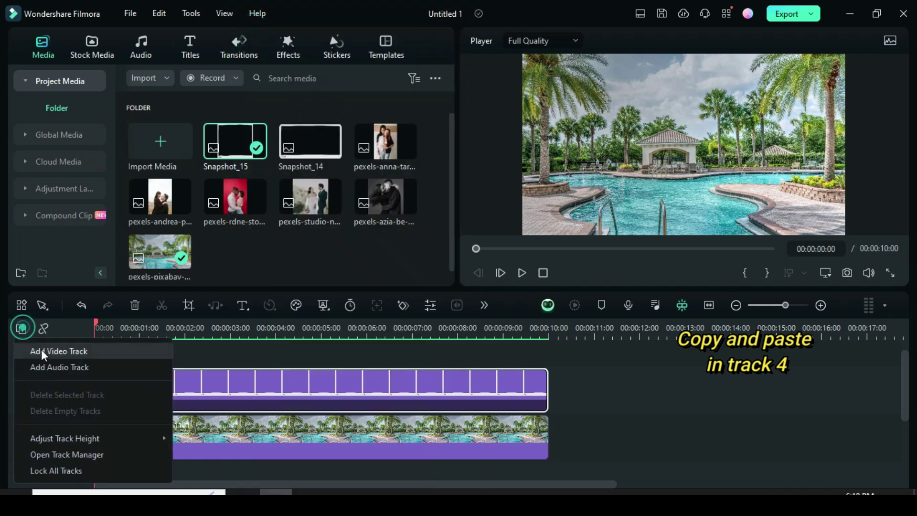
left_click(41, 351)
left_click(60, 372)
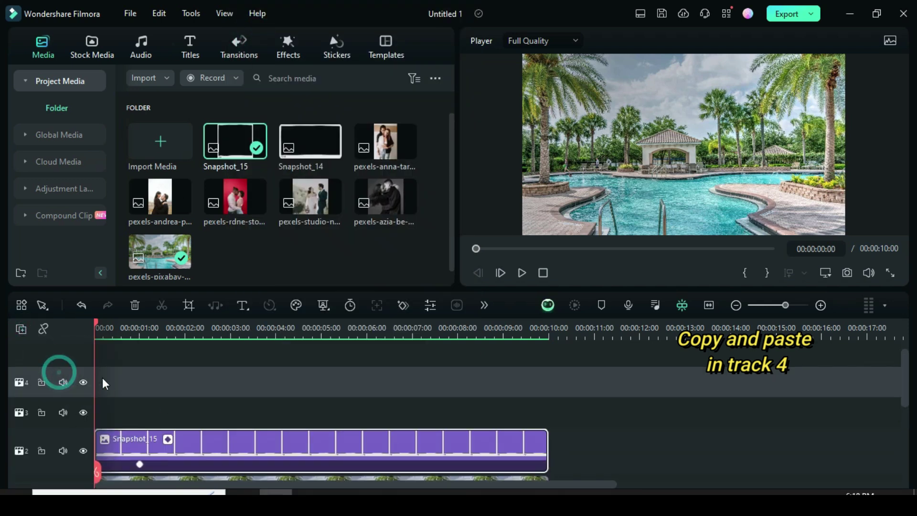
right_click(110, 374)
left_click(138, 44)
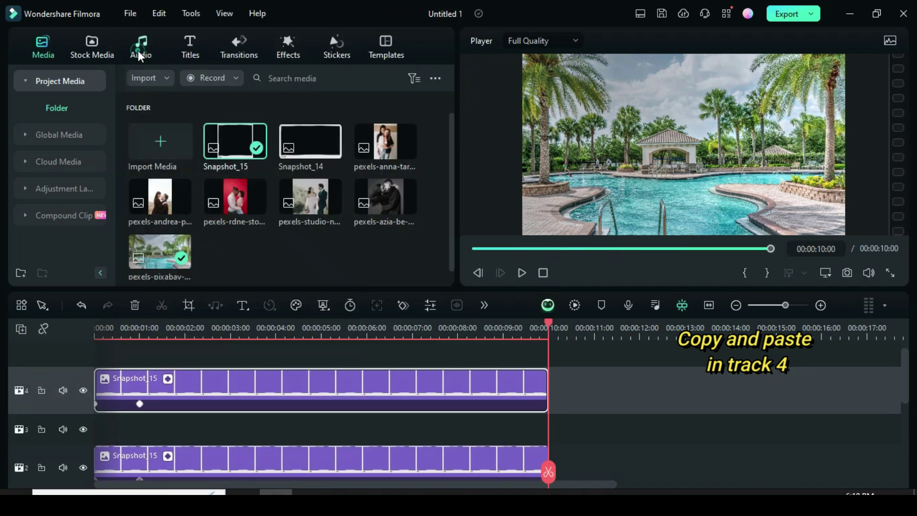
- Turn off Invert Mask on the copied frame and preview it
left_click(477, 276)
scroll(257, 437, "down", 1)
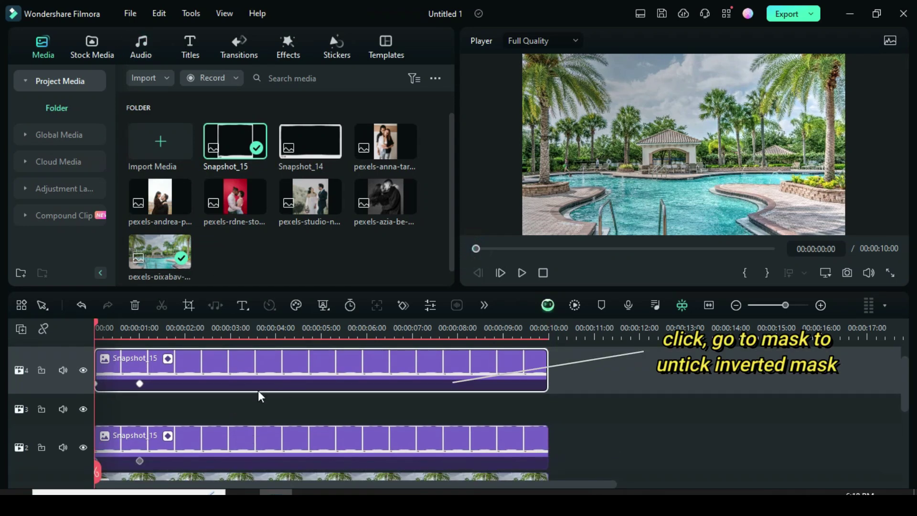
left_click(254, 372)
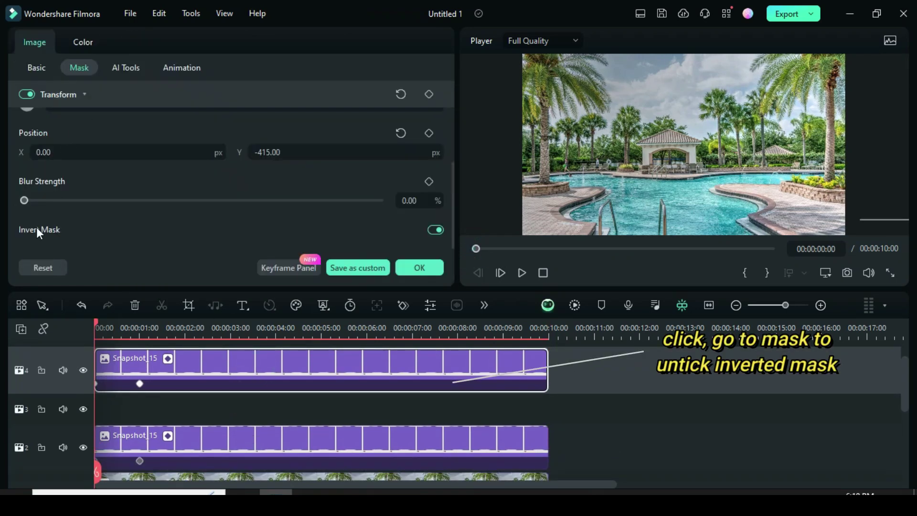
left_click(430, 230)
left_click(523, 273)
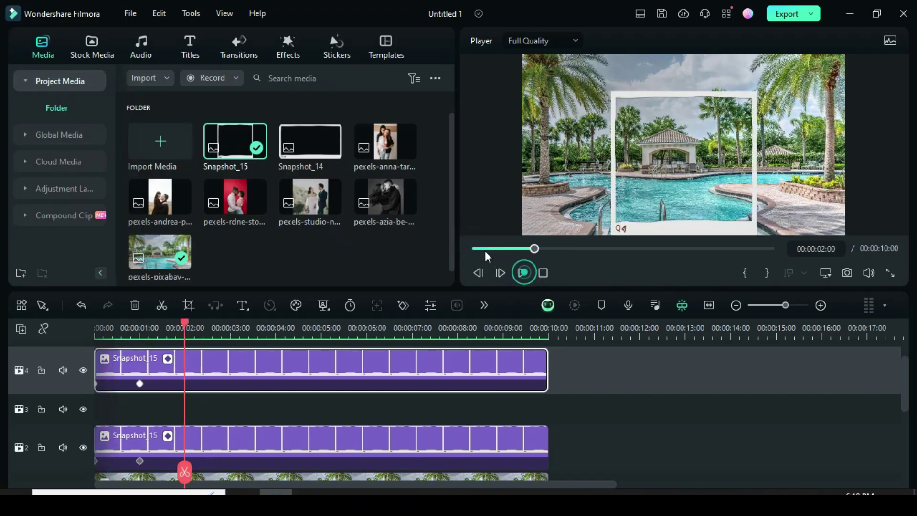
- Place the red-background couple photo on track 3 at 00:00:01:00, trimmed to about 1:20
left_click(522, 273)
left_click(140, 384)
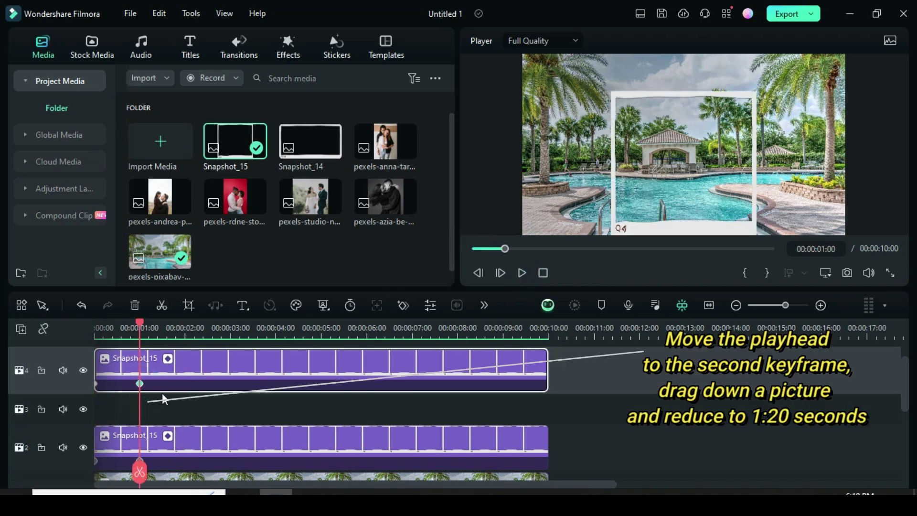
scroll(162, 394, "down", 1)
left_click_drag(241, 200, 187, 399)
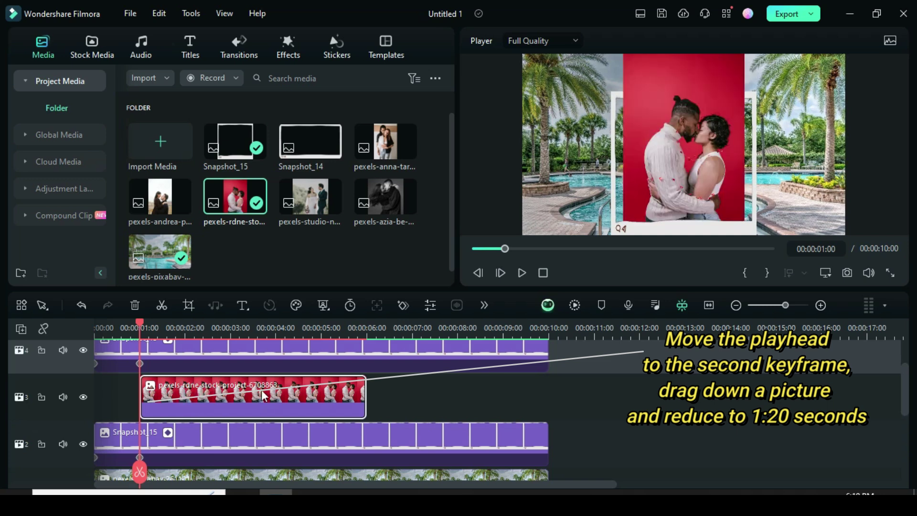
left_click_drag(364, 394, 223, 395)
scroll(227, 329, "up", 1)
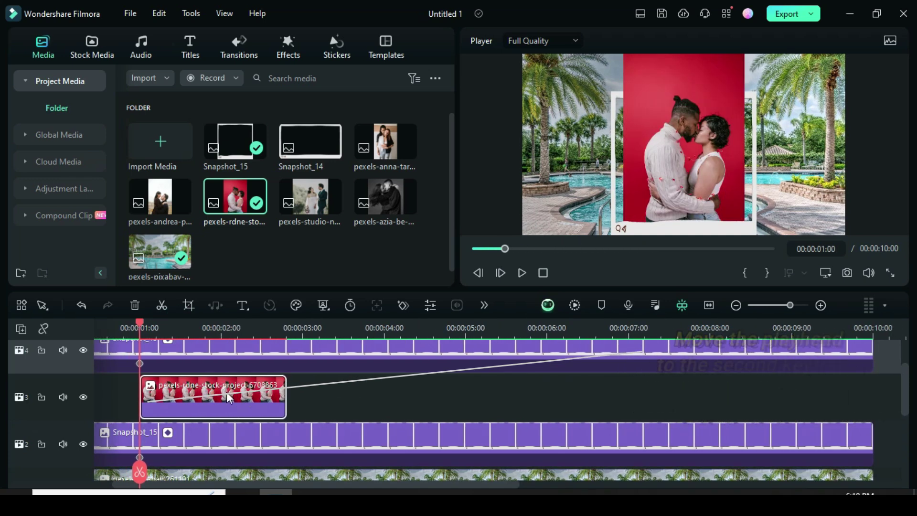
- Enable AI Portrait on the couple photo with Edge Thickness 13 and Edge Feather 1
double_click(210, 391)
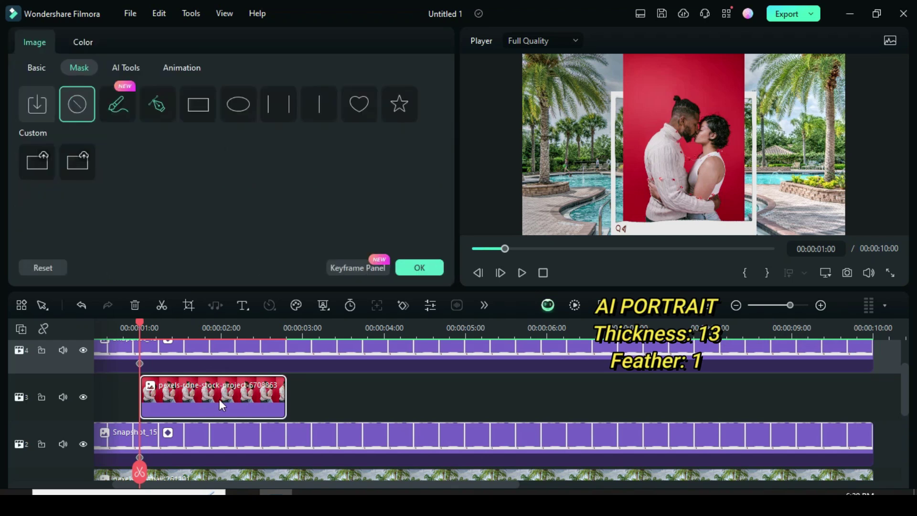
left_click(126, 67)
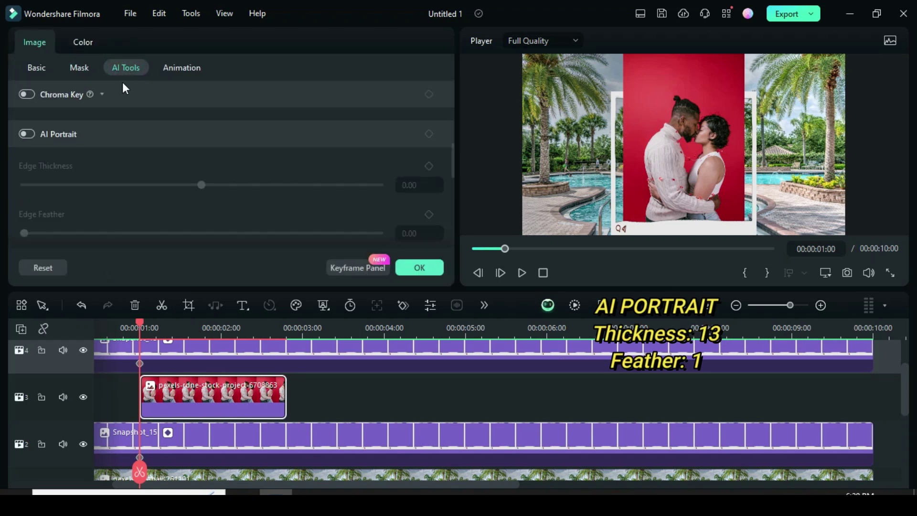
left_click(29, 133)
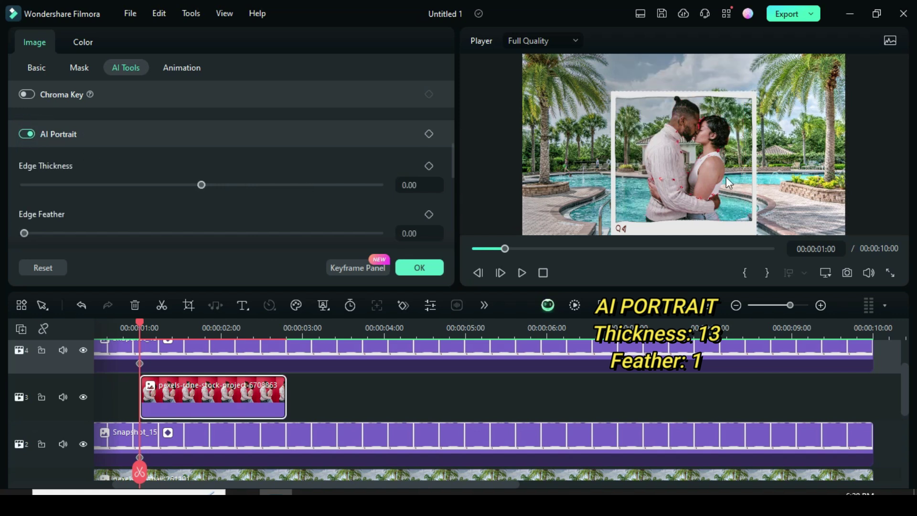
left_click(396, 184)
type("13")
key("Return")
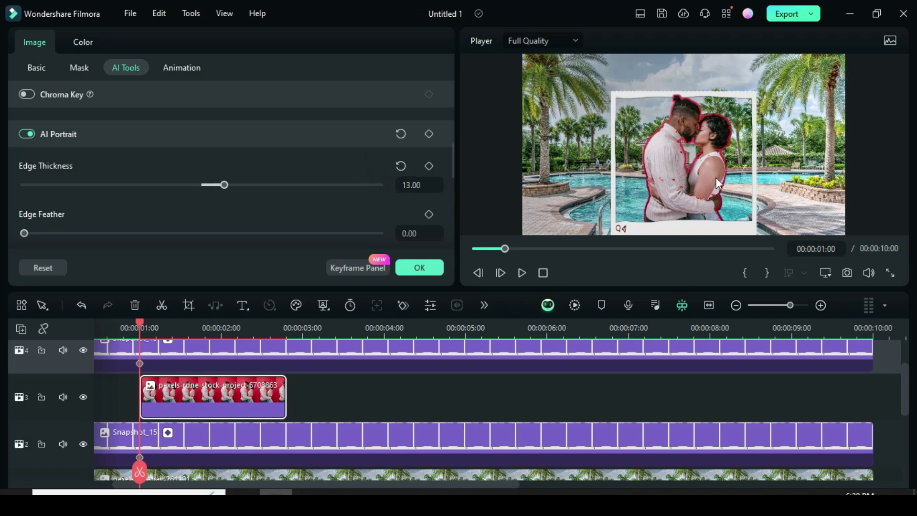
key("Return")
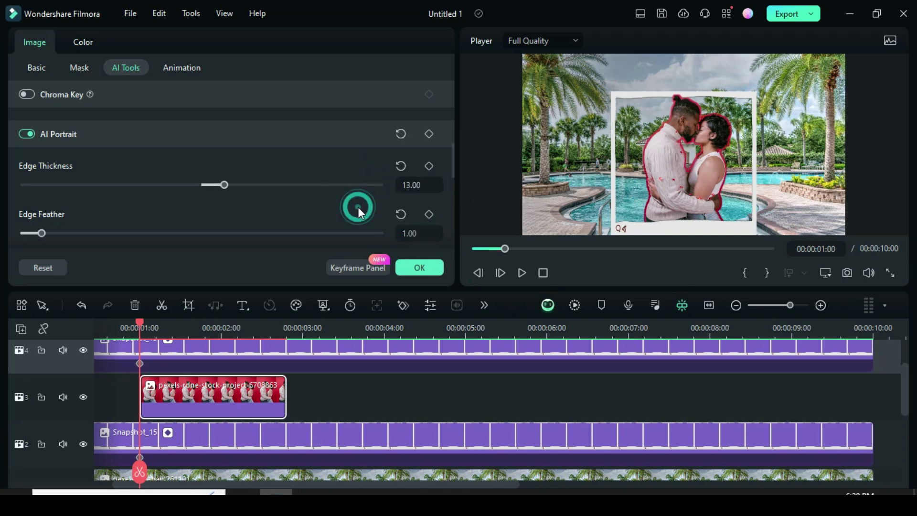
- Scale the couple photo to 107% and keyframe it at 1:00 with Position Y -779
left_click(37, 67)
left_click(381, 126)
key("Return")
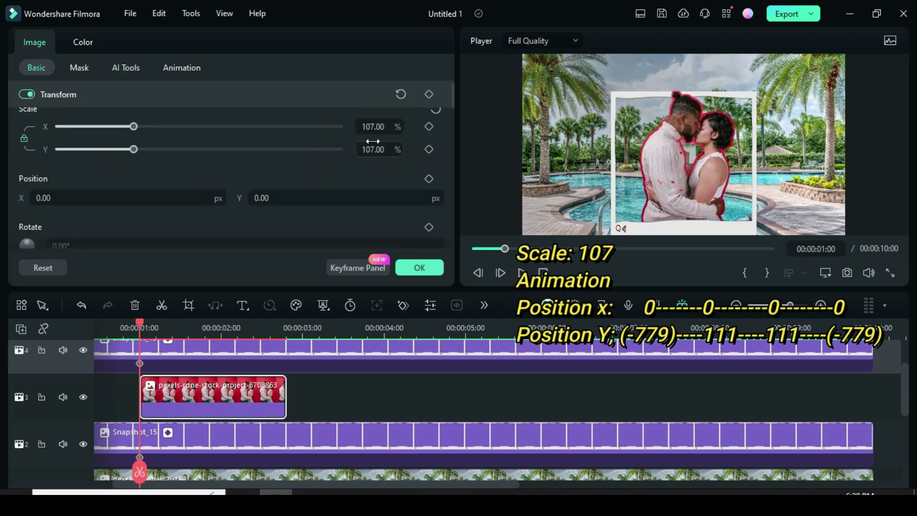
left_click(428, 179)
left_click(277, 198)
type("-779")
key("Return")
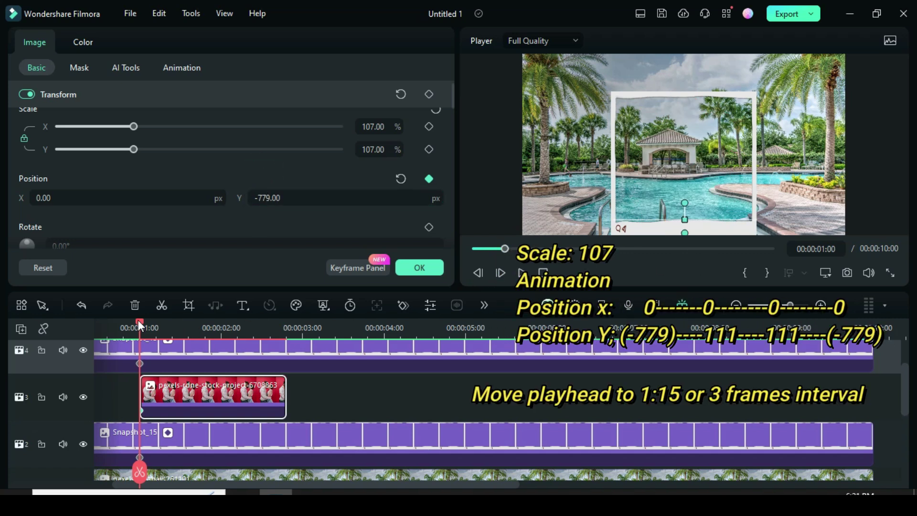
- Add a Position keyframe at 1:15 raising the couple to Y 111
left_click_drag(138, 321, 184, 333)
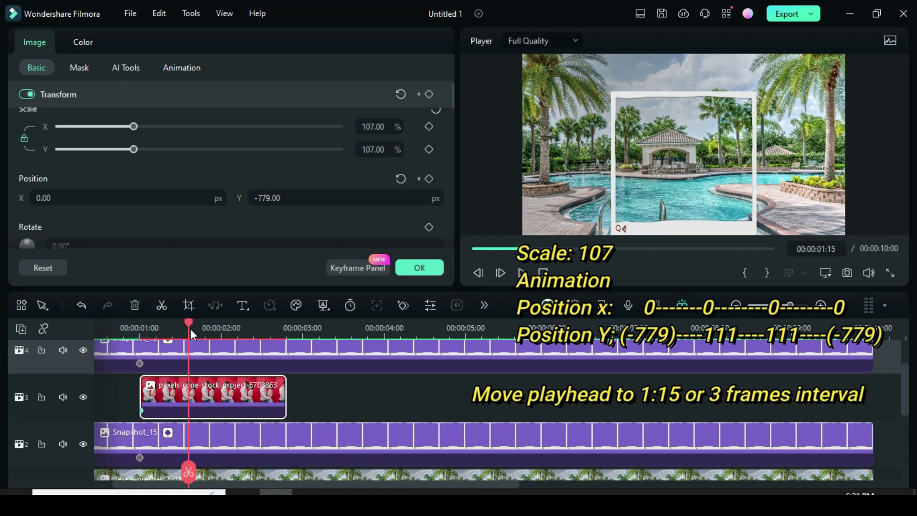
left_click(430, 179)
left_click(291, 197)
type("111")
left_click(269, 179)
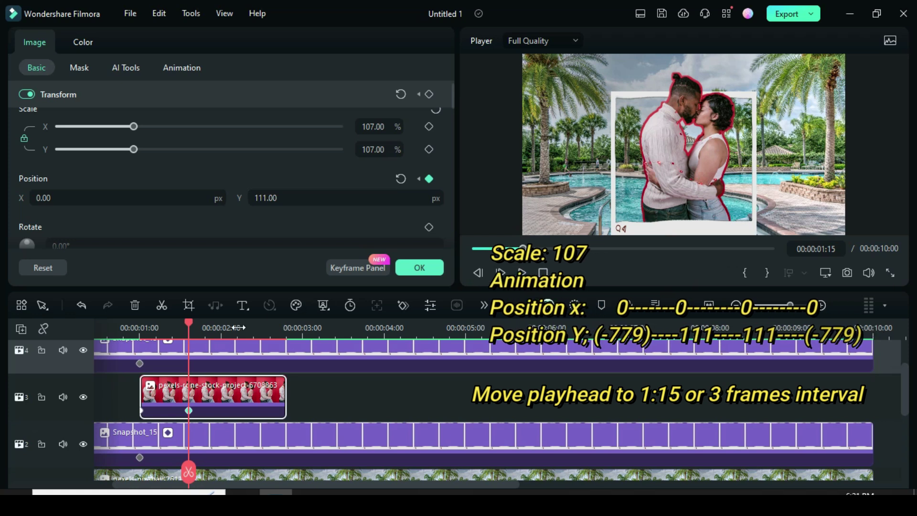
- Add Position keyframes at 2:05 and 2:19, setting Y back to -779 at 2:19
left_click_drag(190, 322, 237, 325)
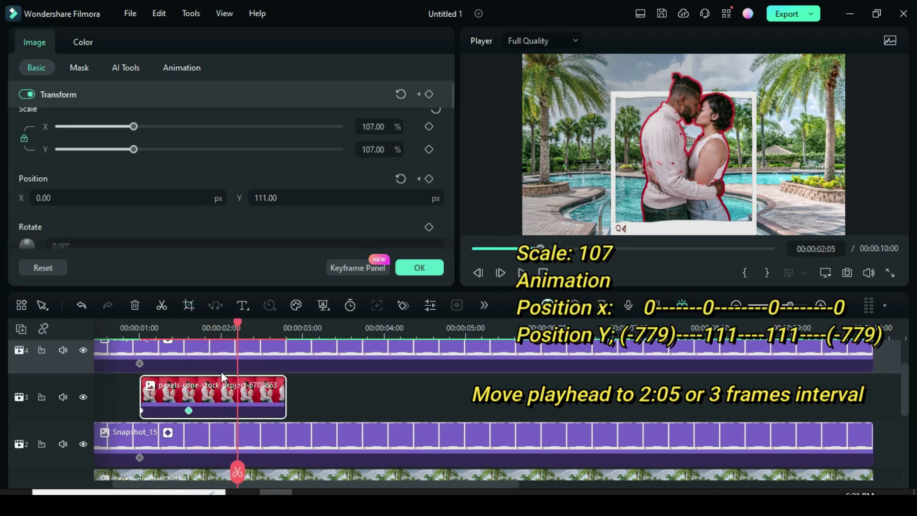
left_click(429, 179)
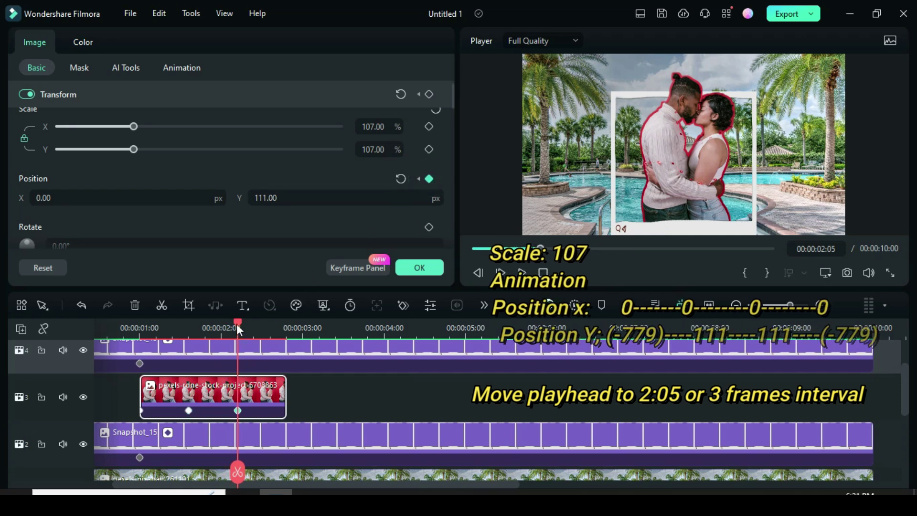
left_click_drag(237, 322, 283, 320)
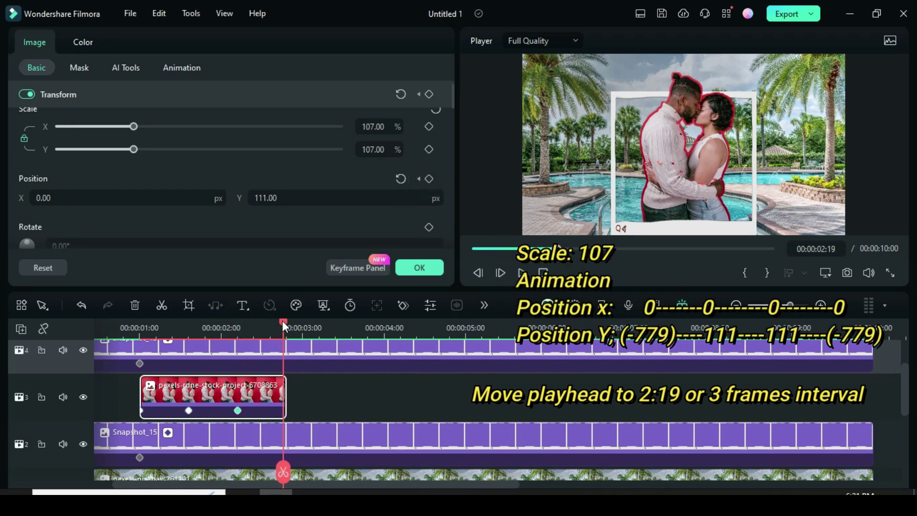
left_click(429, 181)
left_click(142, 411)
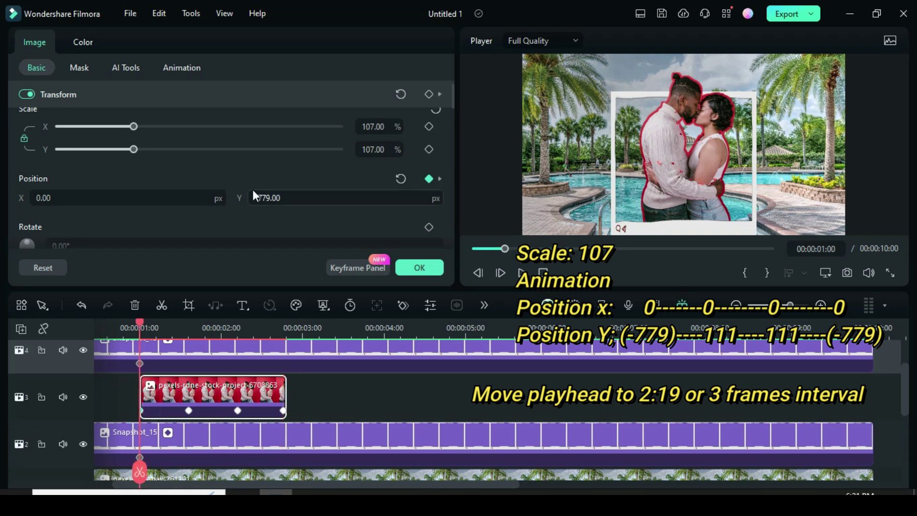
left_click(283, 411)
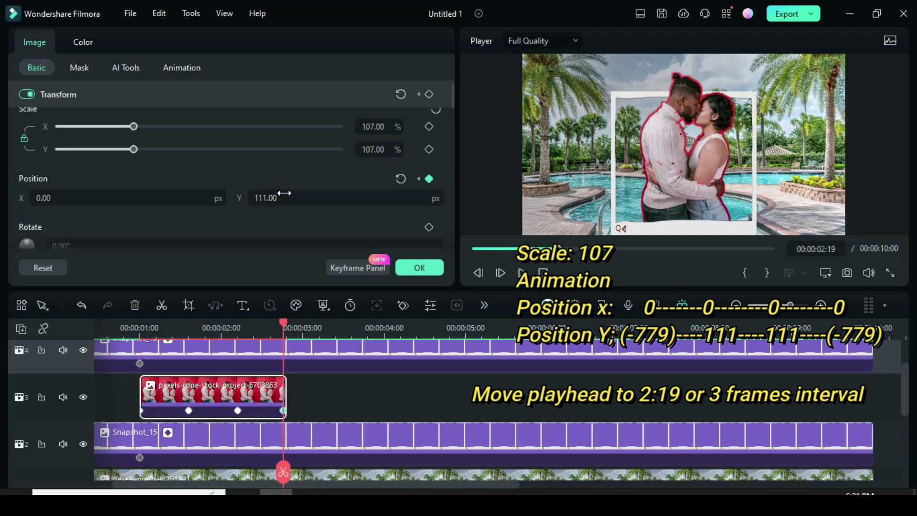
left_click(272, 191)
type("-779")
key("Return")
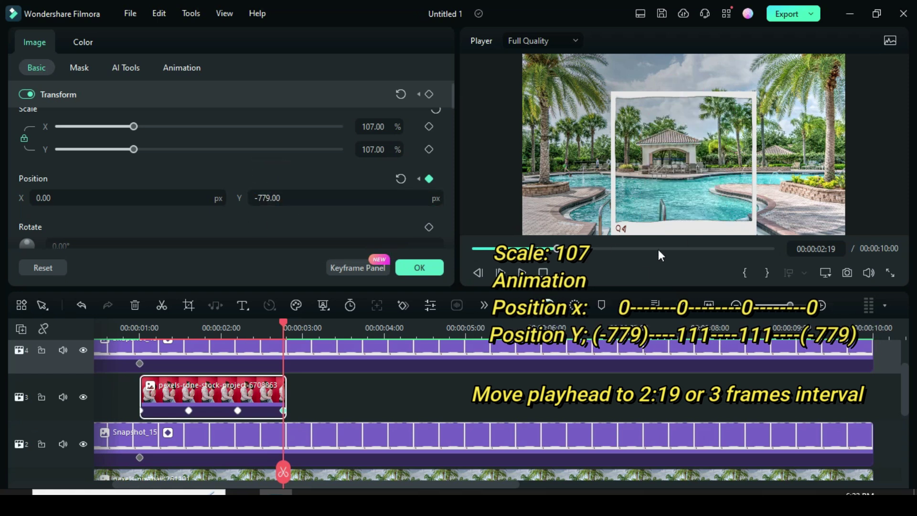
- Apply Ease in to all of the couple clip's Position keyframes
left_click(342, 265)
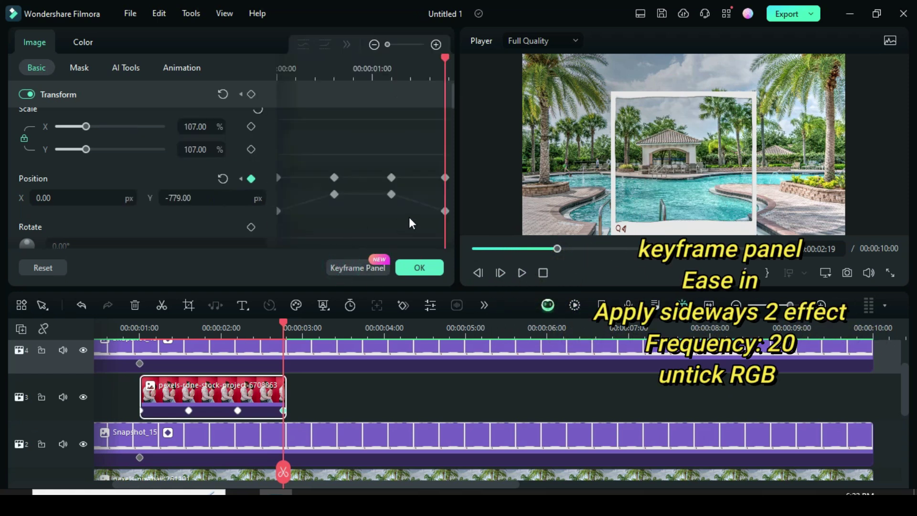
left_click_drag(449, 229, 272, 167)
right_click(449, 184)
left_click(451, 312)
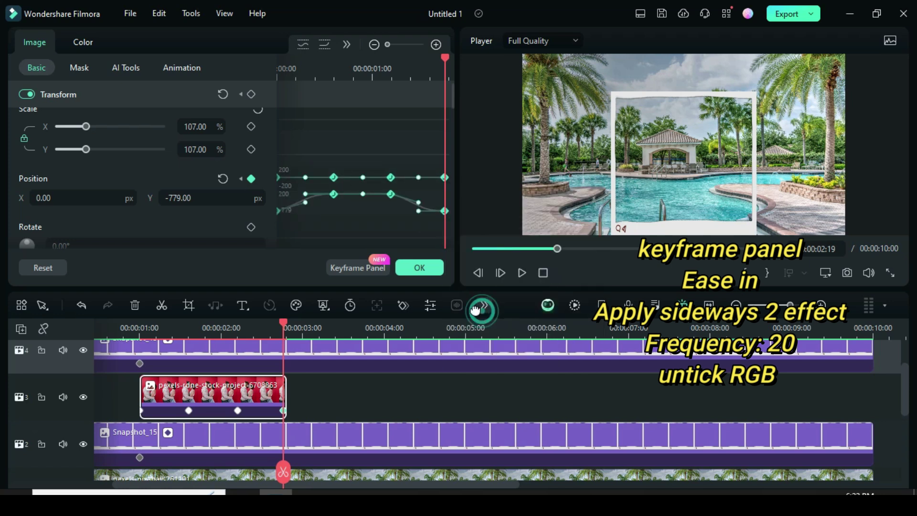
left_click(350, 268)
left_click(409, 266)
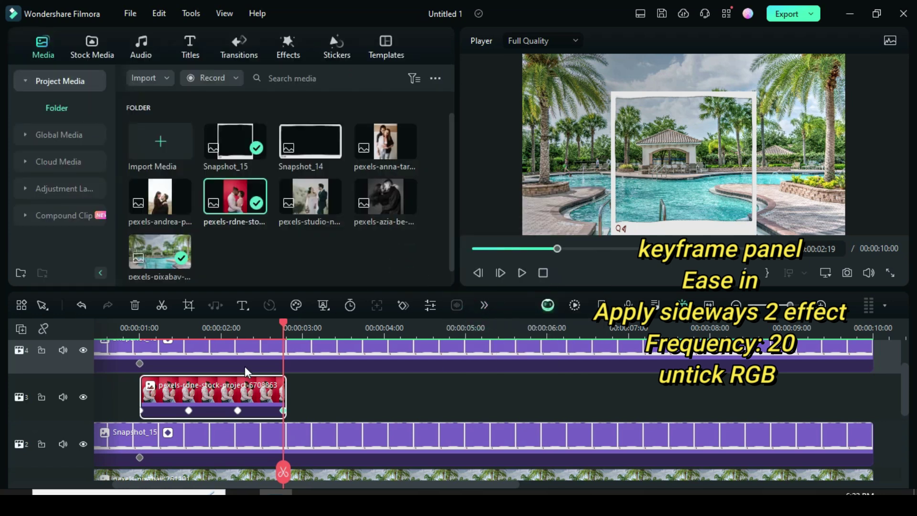
- Add the Sideways 2 shake effect to the couple clip on track 3
left_click(289, 46)
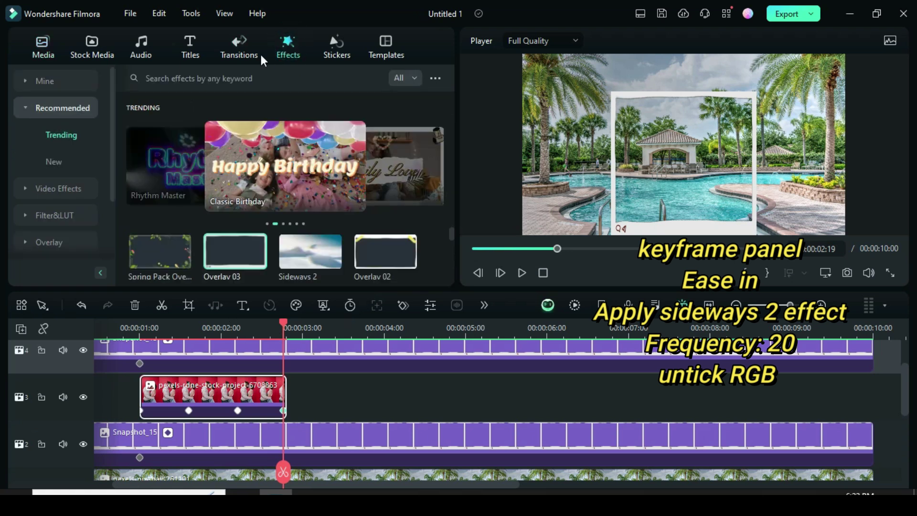
left_click(77, 190)
left_click(58, 189)
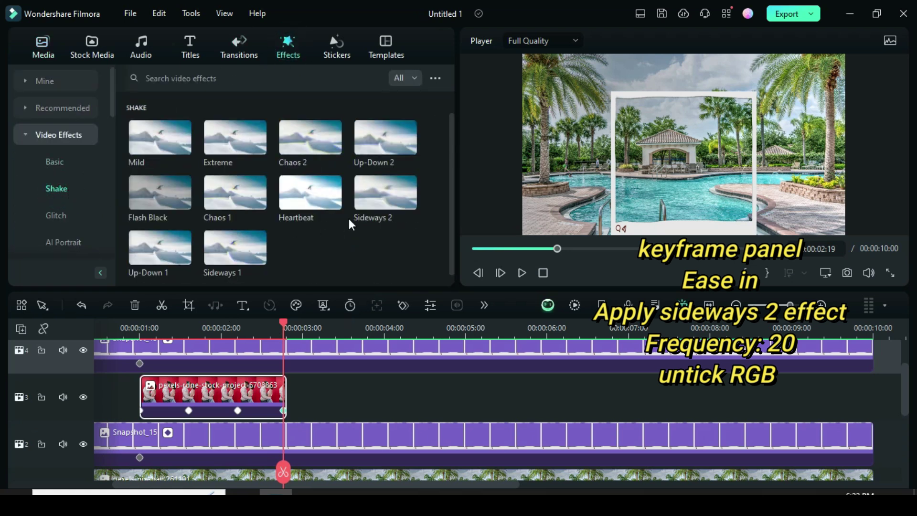
left_click_drag(378, 196, 221, 397)
- Set the Sideways 2 Frequency to 20 and switch off RGB Separate
double_click(227, 395)
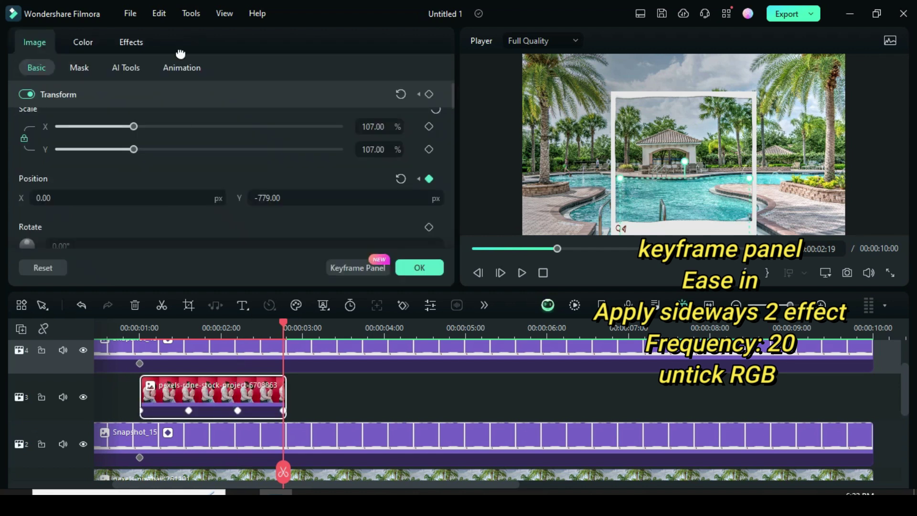
left_click(134, 43)
double_click(413, 145)
type("20")
left_click(373, 160)
left_click_drag(451, 135, 133, 234)
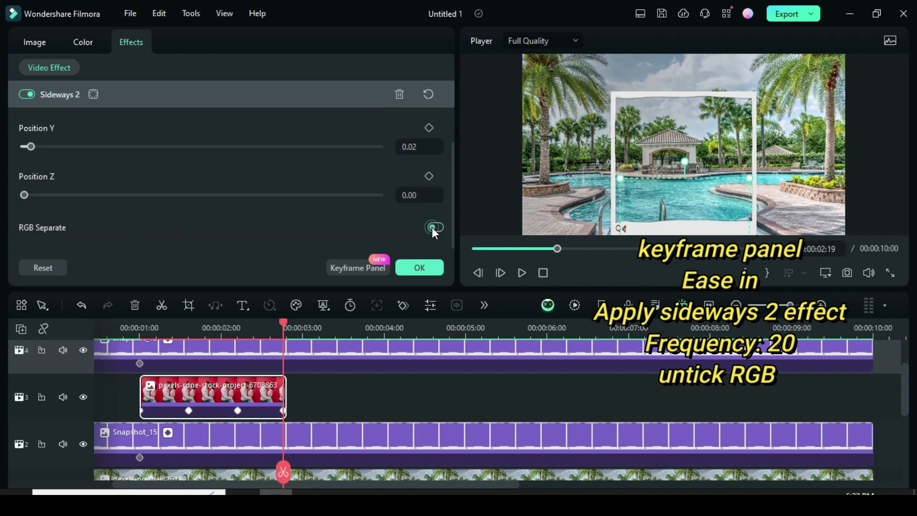
left_click(419, 268)
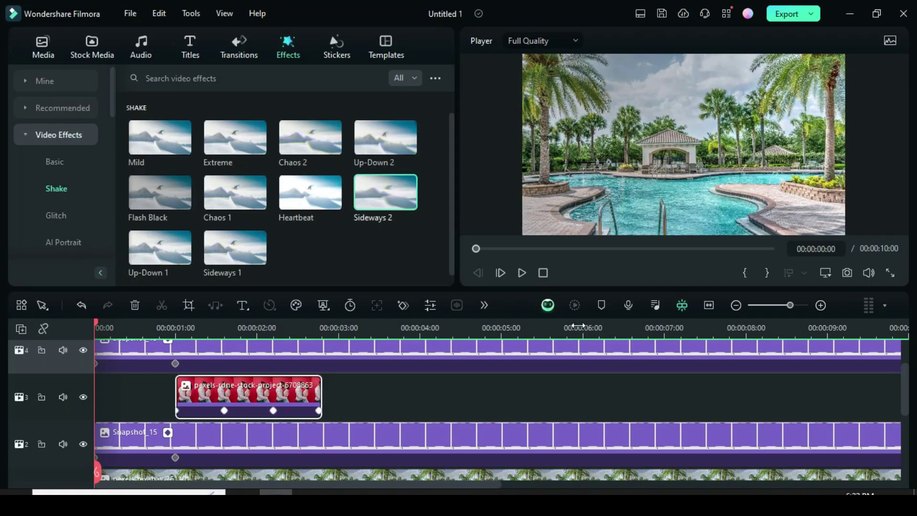
- Preview the couple animation, then copy it and paste four copies along track 3
left_click(522, 274)
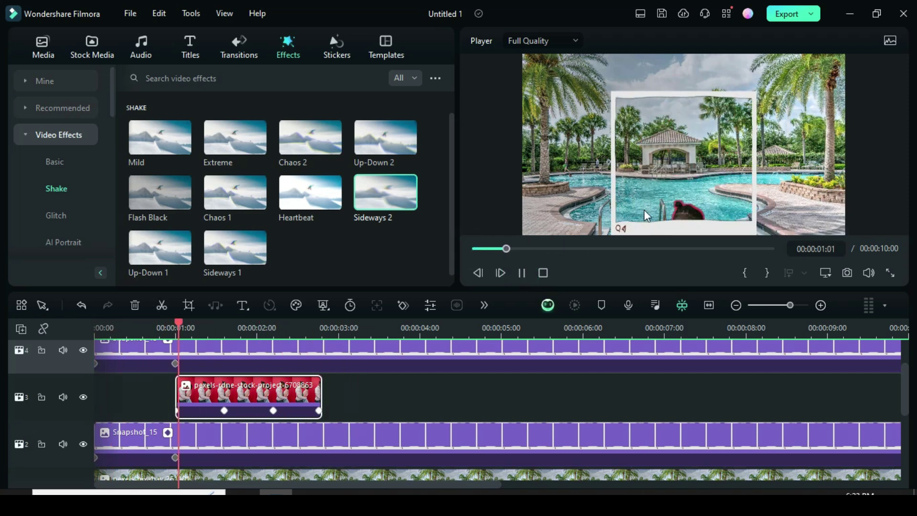
left_click(522, 273)
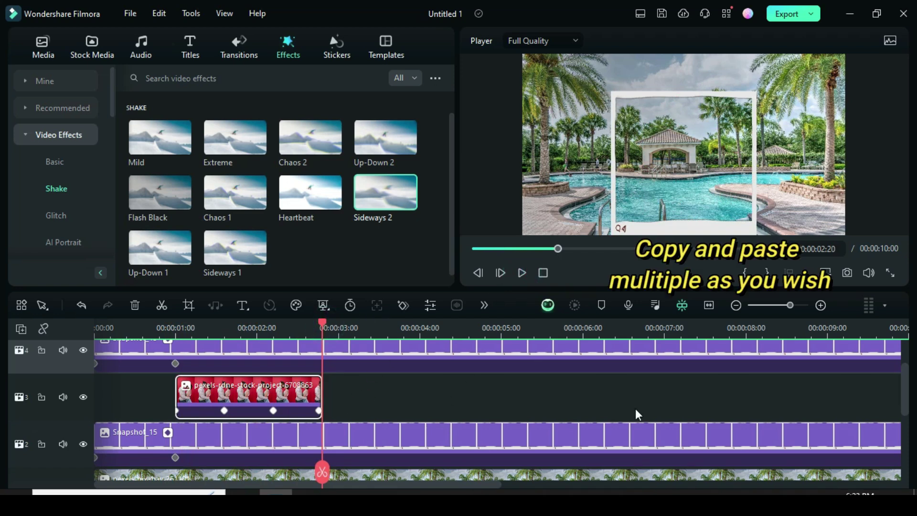
right_click(265, 398)
left_click(299, 31)
left_click(66, 384)
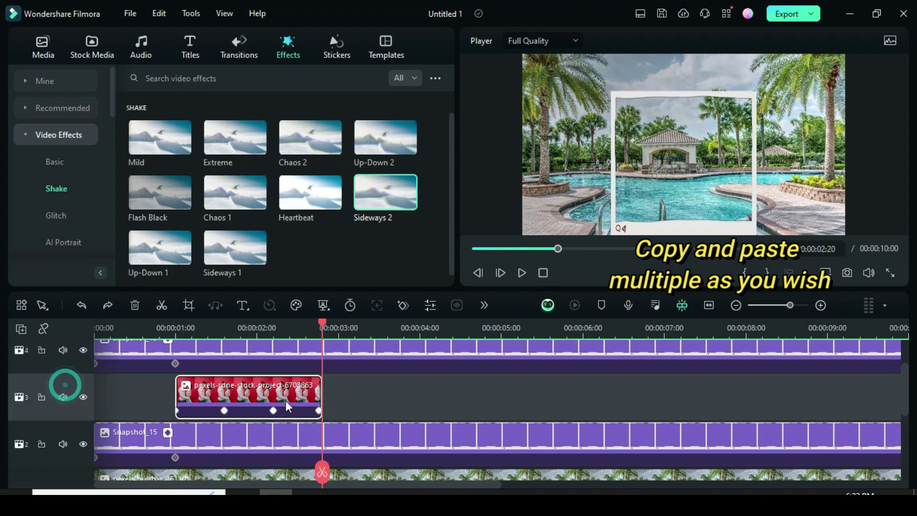
key("ctrl+v")
key("ctrl+v")
key("ctrl+v")
key("ctrl+v")
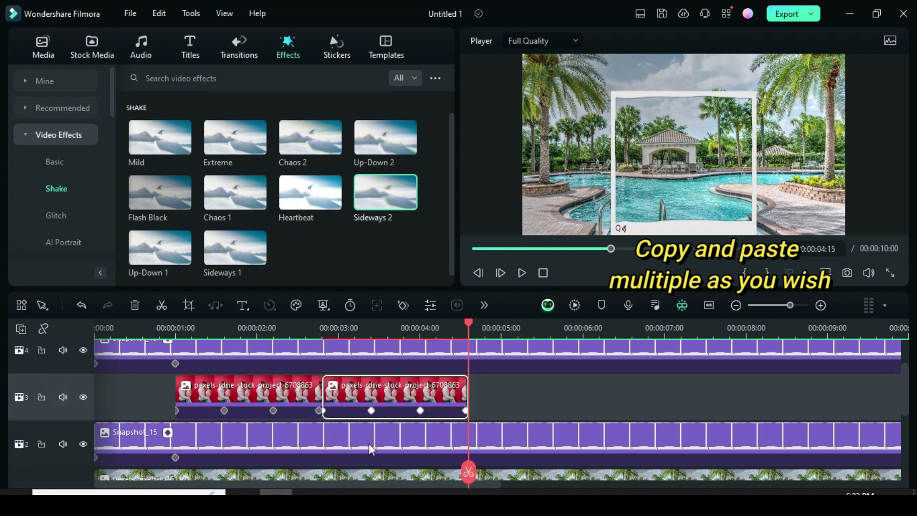
left_click(557, 249)
double_click(345, 389)
- Replace clips 2–5 with other couple photos, ending with pexels-azia-be-14610784, and play back
left_click(423, 268)
left_click(38, 46)
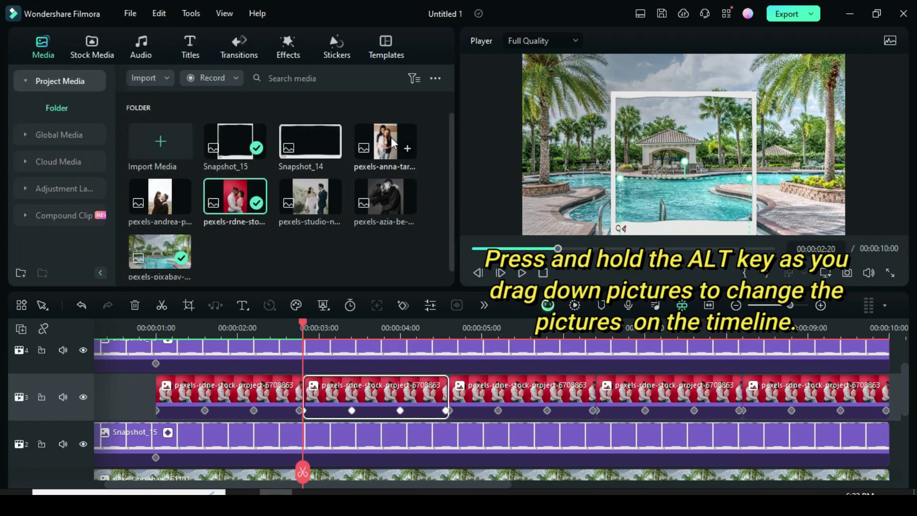
left_click_drag(391, 136, 375, 394)
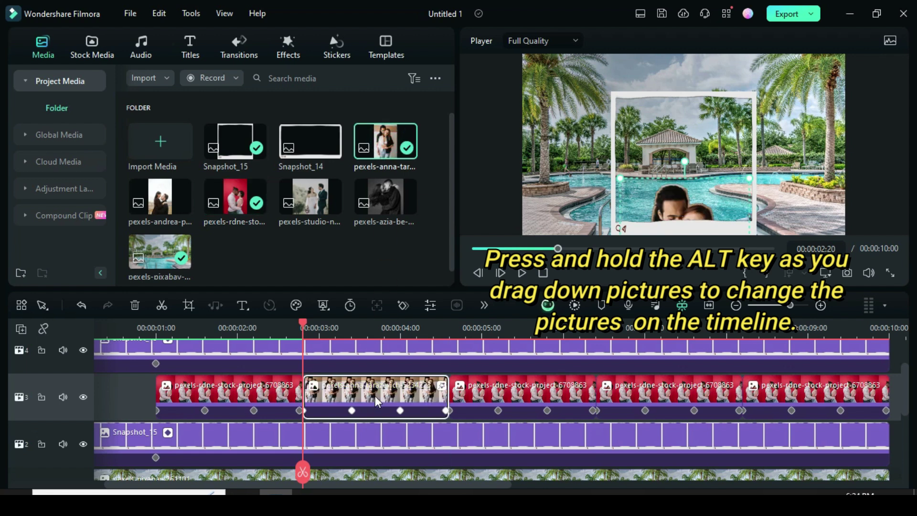
left_click_drag(161, 201, 518, 394)
left_click_drag(313, 198, 632, 396)
left_click_drag(390, 204, 772, 390)
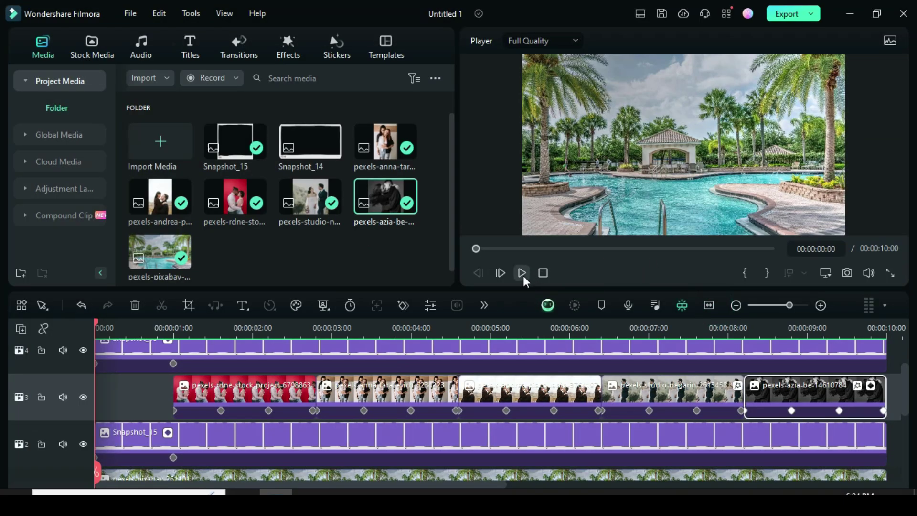
left_click(522, 273)
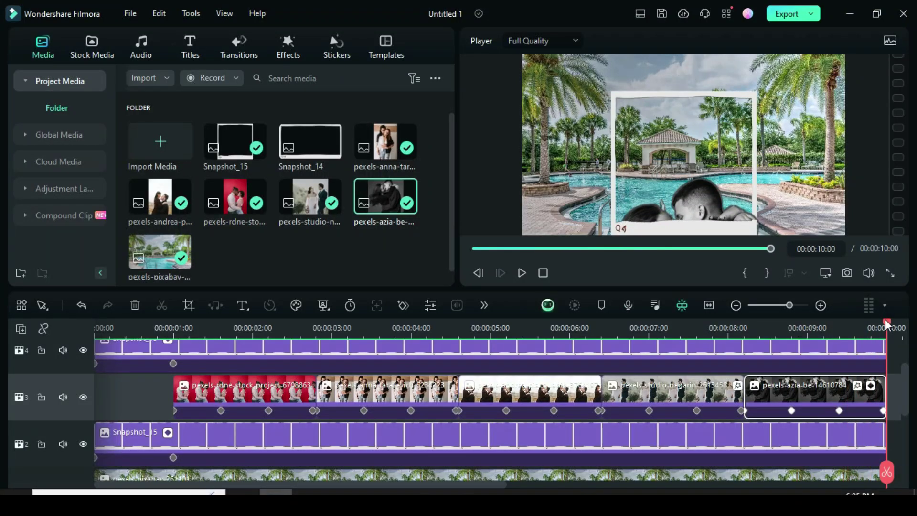
left_click(520, 248)
- Scale the second couple photo to 90% and set its start Position Y to -908
left_click(366, 329)
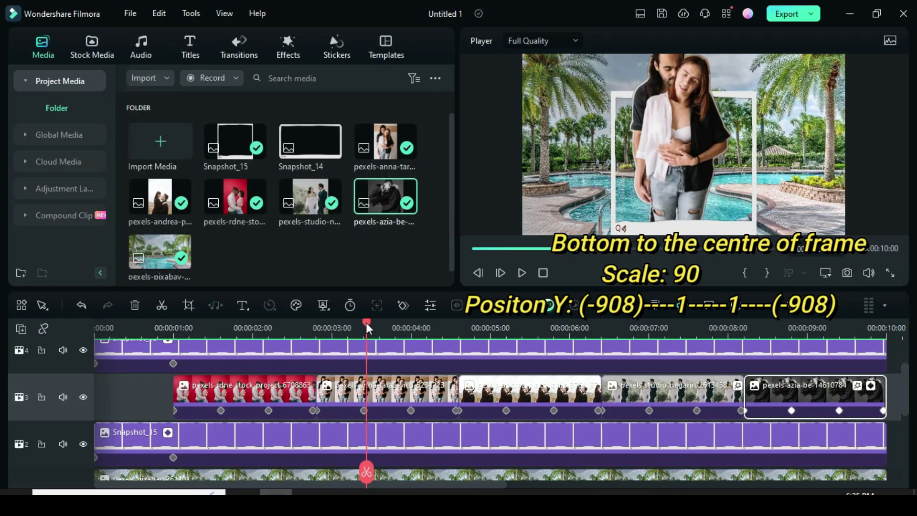
left_click_drag(366, 325, 314, 345)
left_click(334, 396)
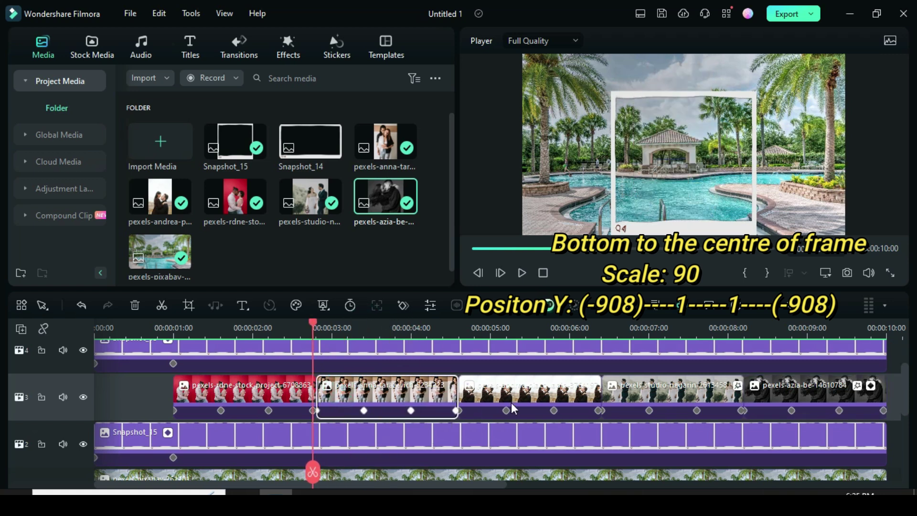
left_click(318, 412)
double_click(351, 398)
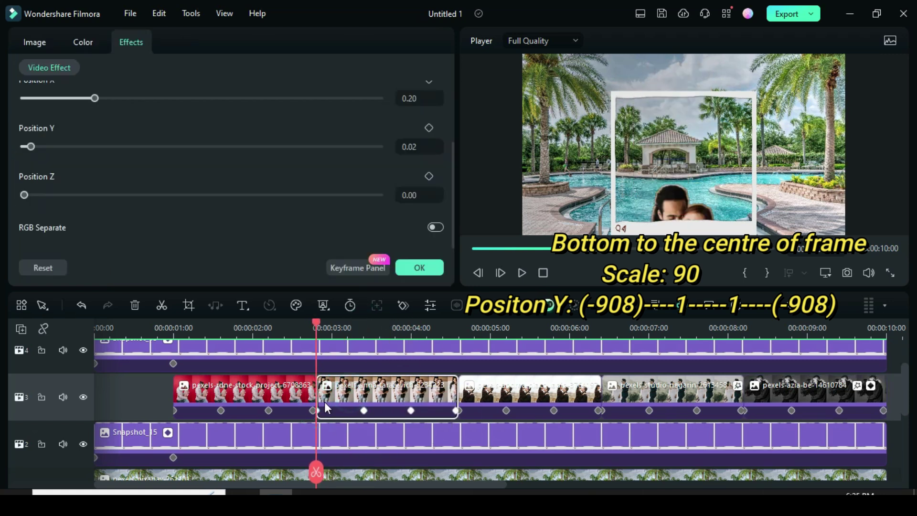
scroll(451, 181, "up", 5)
left_click(35, 42)
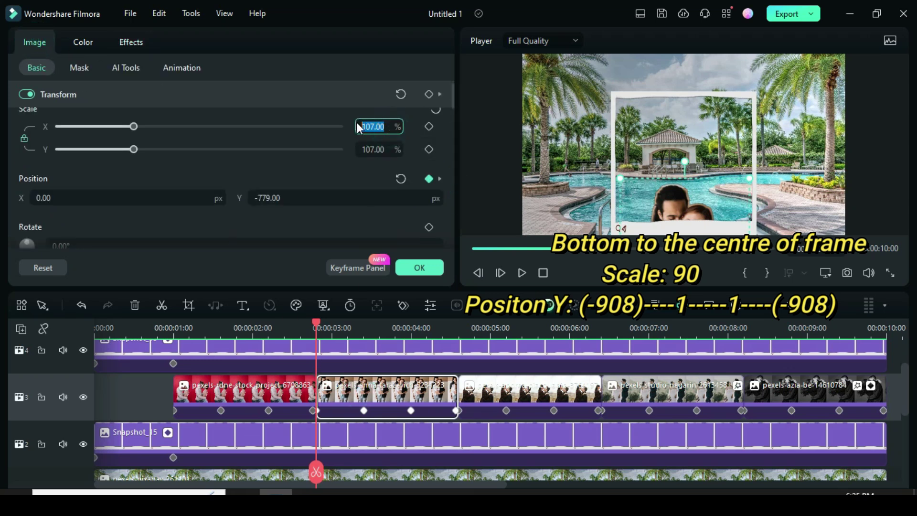
type("90")
key("Return")
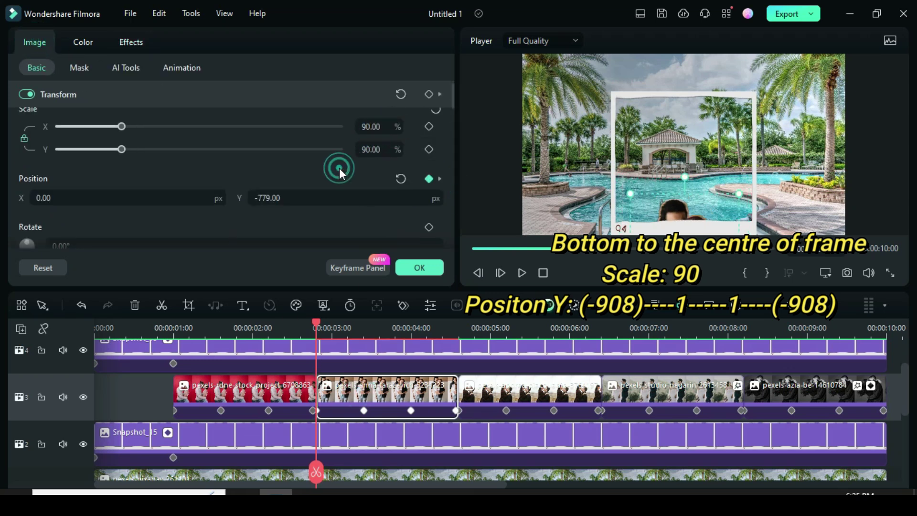
left_click(286, 194)
type("-")
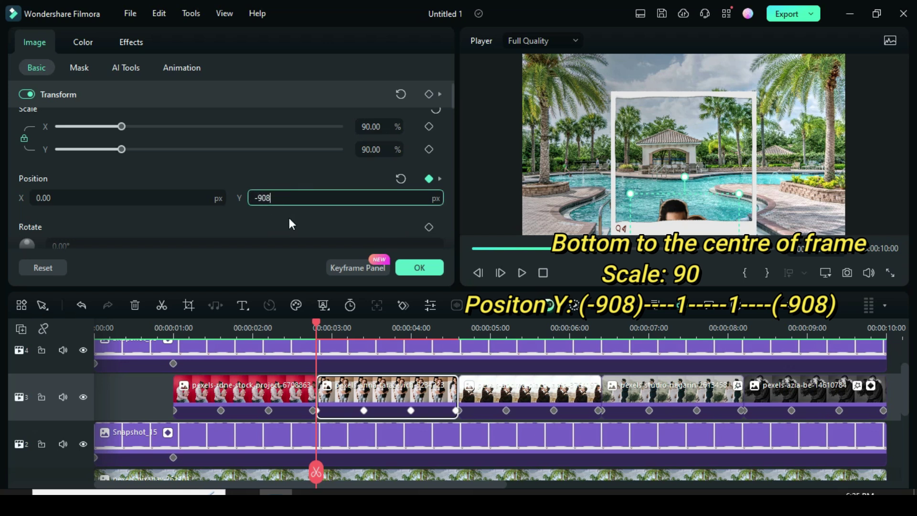
type("908")
key("Return")
- Set the second photo's middle keyframe Position Y to 1
left_click(363, 411)
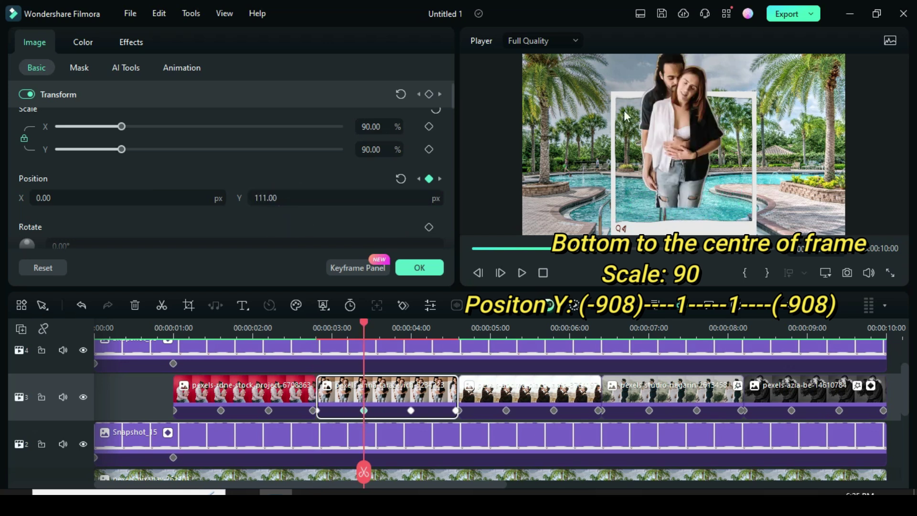
left_click(292, 196)
type("1")
key("Return")
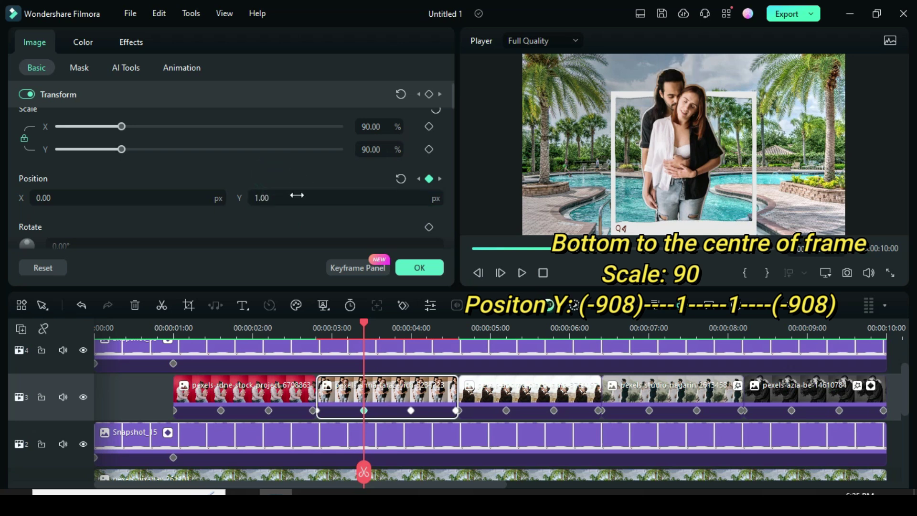
left_click(411, 411)
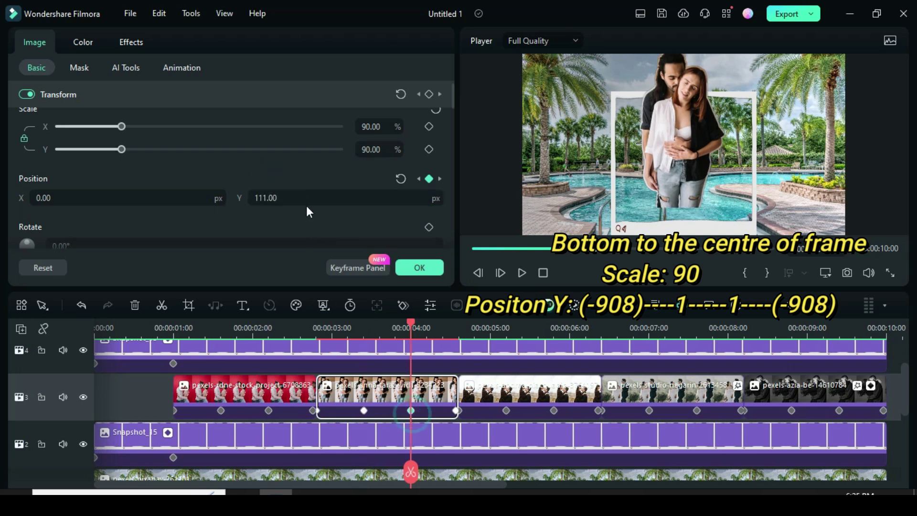
left_click(275, 196)
type("1")
left_click(292, 171)
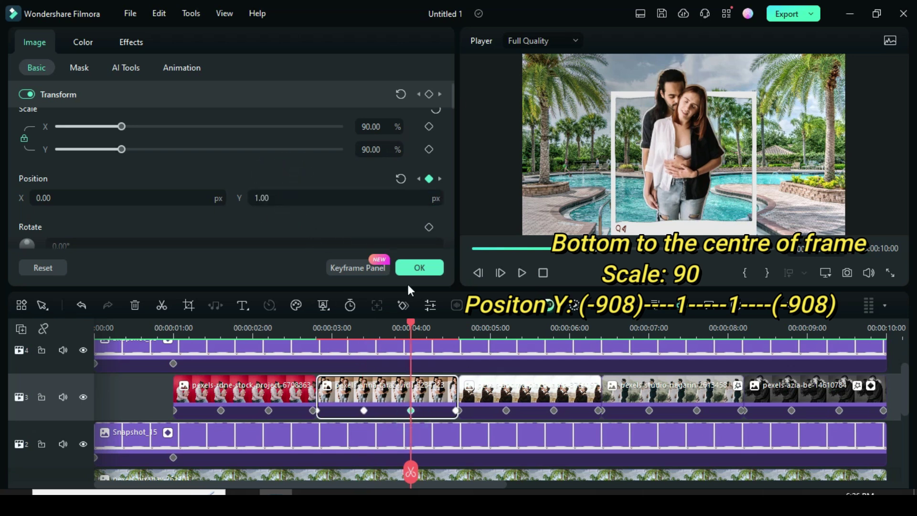
- Set the second photo's end keyframe Position Y to -908
left_click(455, 412)
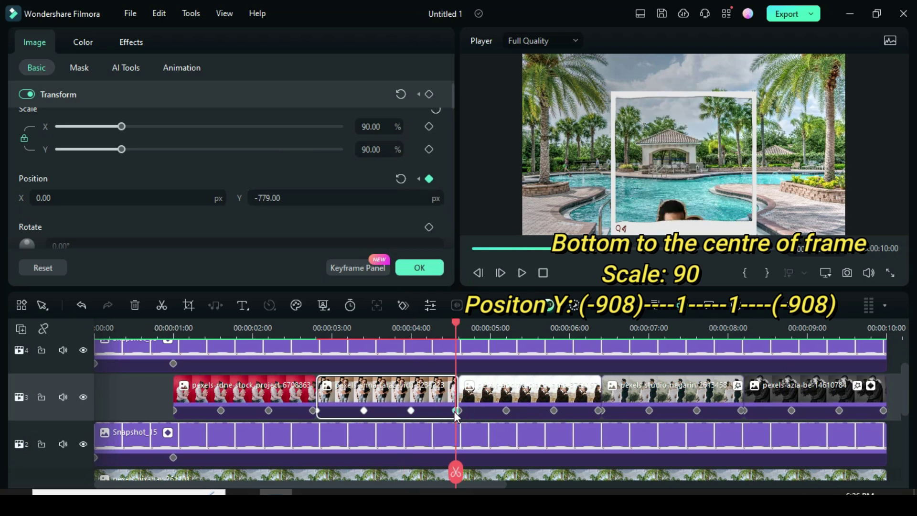
left_click(318, 411)
left_click(455, 412)
left_click(296, 197)
type("-908")
key("Return")
- Render a timeline preview and play back the second photo's animation
left_click(575, 307)
left_click_drag(326, 328, 306, 325)
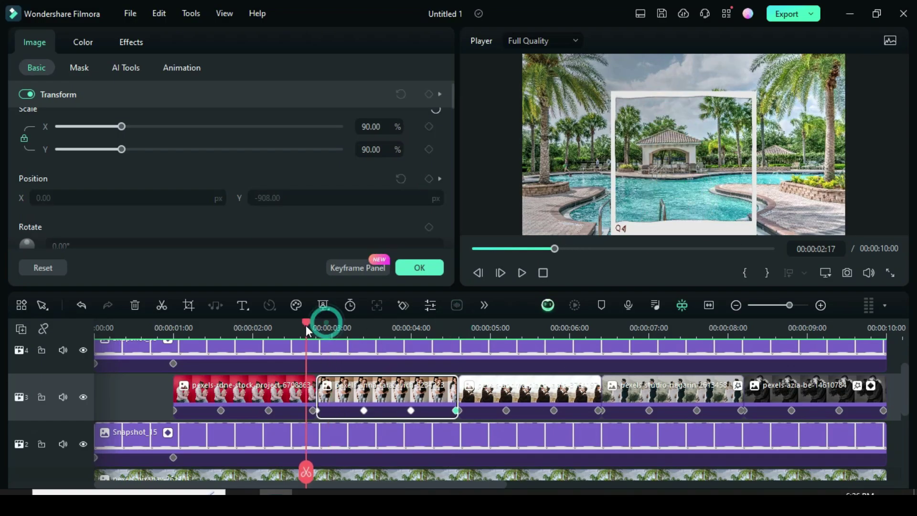
left_click(523, 271)
left_click_drag(439, 324, 507, 328)
- Give the third photo's start keyframe Scale 124 and Position Y -668
left_click(507, 410)
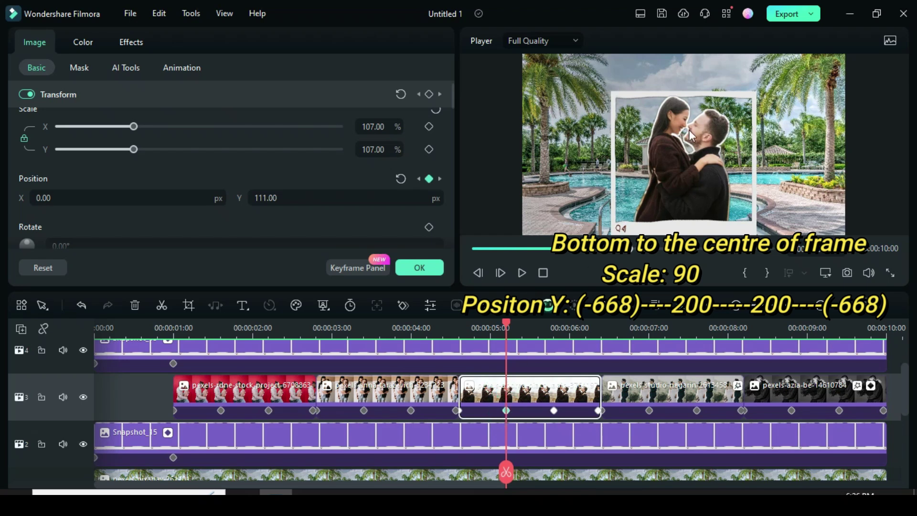
left_click(459, 411)
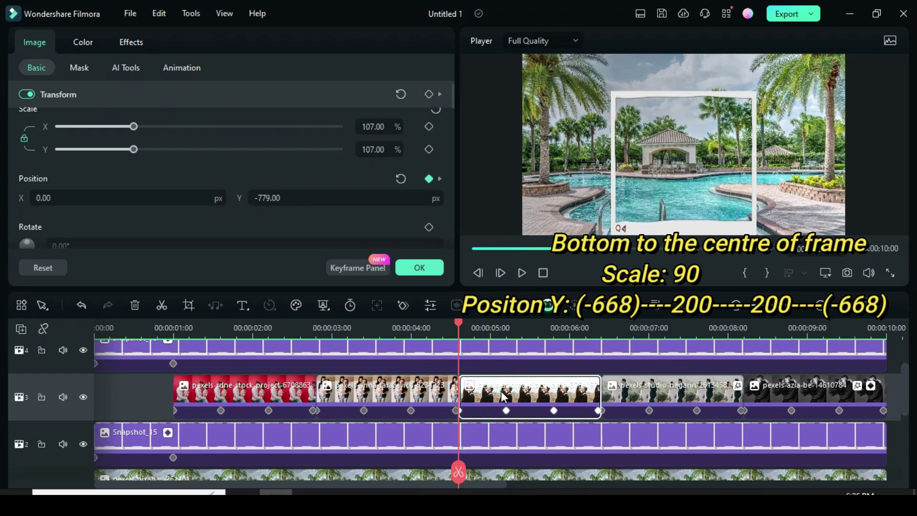
left_click(382, 126)
type("124")
key("Return")
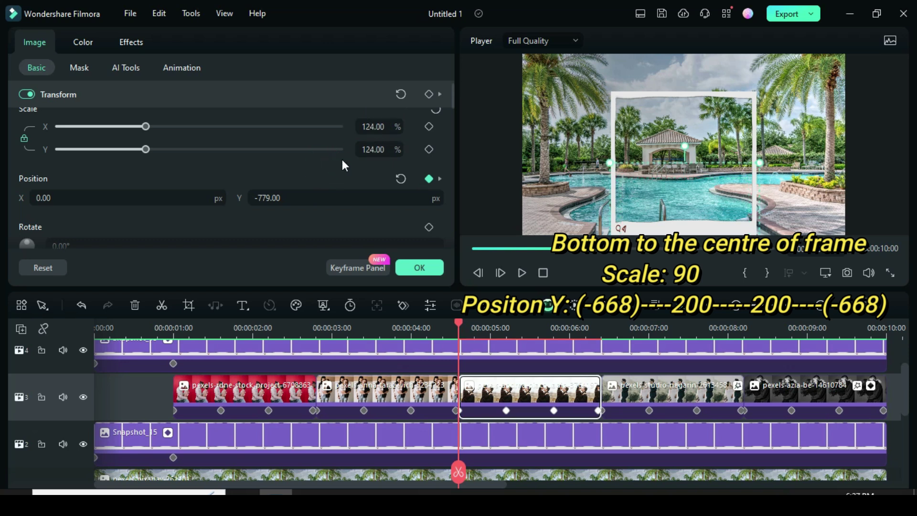
left_click(287, 197)
type("-668")
key("Return")
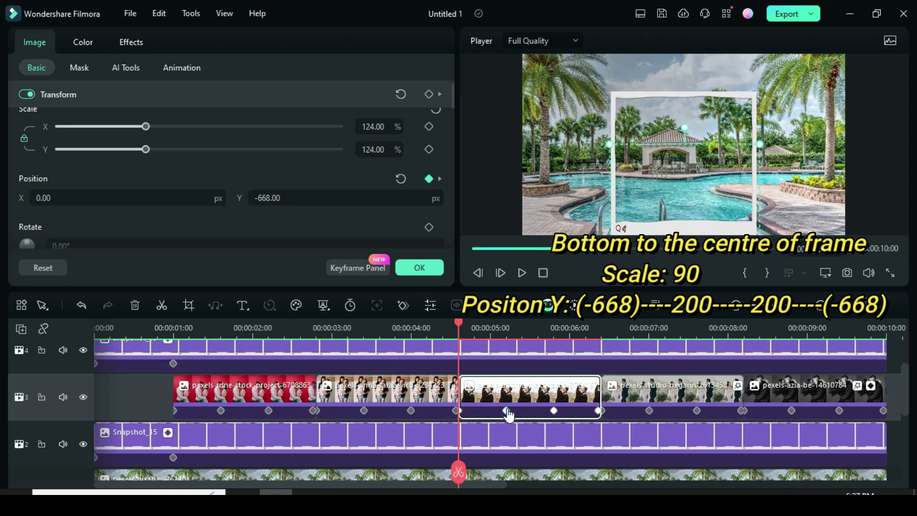
- Set both of the third photo's middle keyframes to Position Y 200
left_click(507, 411)
left_click(264, 197)
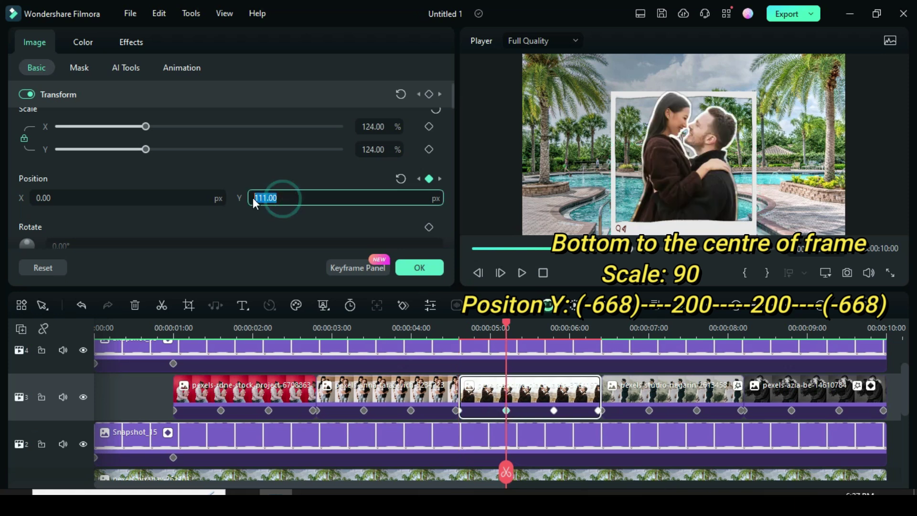
type("200")
key("Return")
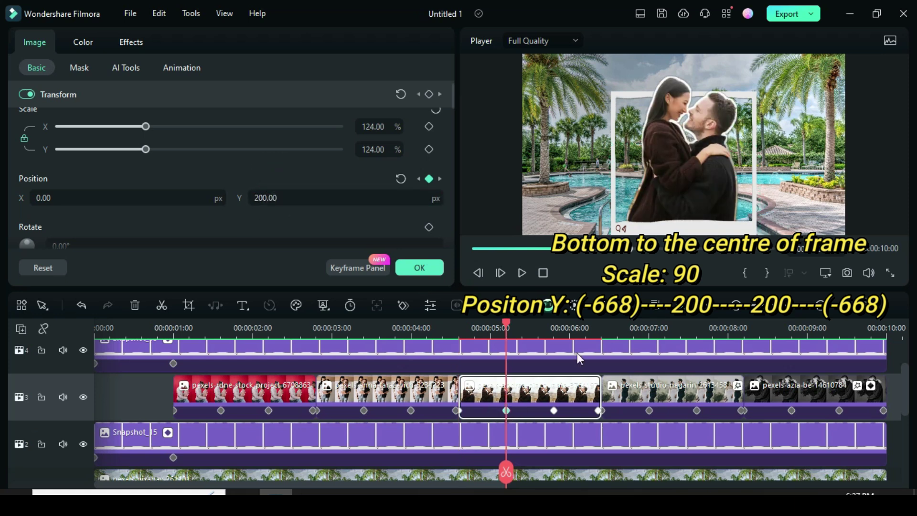
left_click(555, 411)
left_click(278, 198)
type("200")
key("Return")
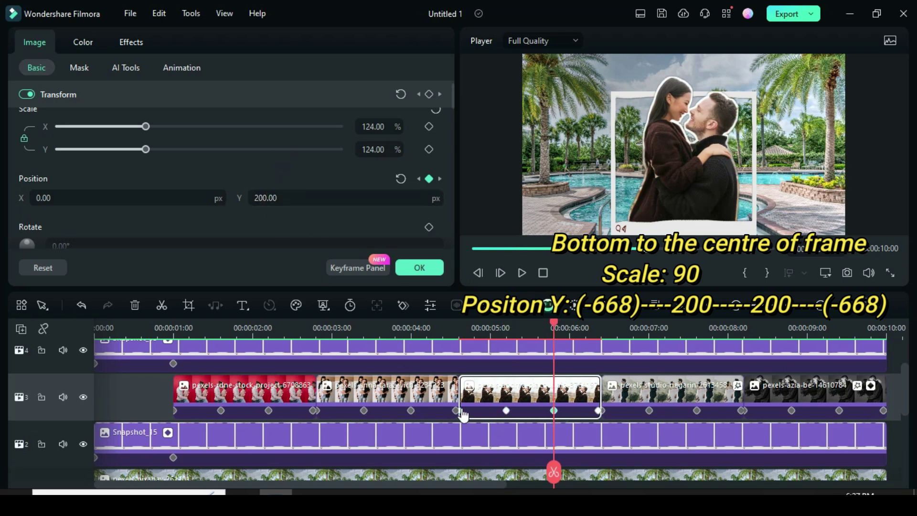
- Set the third photo's end keyframe to Position Y -668 and play the animation
left_click(458, 411)
left_click(598, 410)
left_click(281, 197)
type("-668")
left_click(286, 168)
left_click_drag(595, 330, 440, 342)
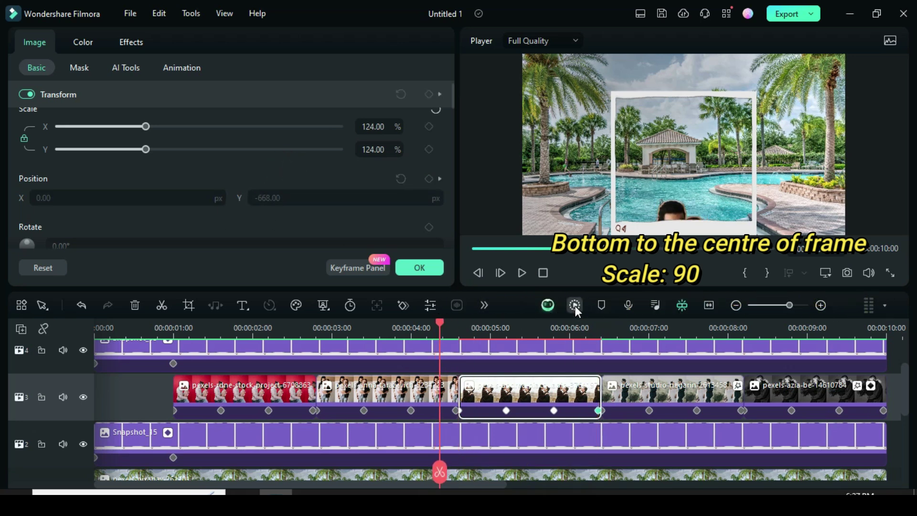
key("space")
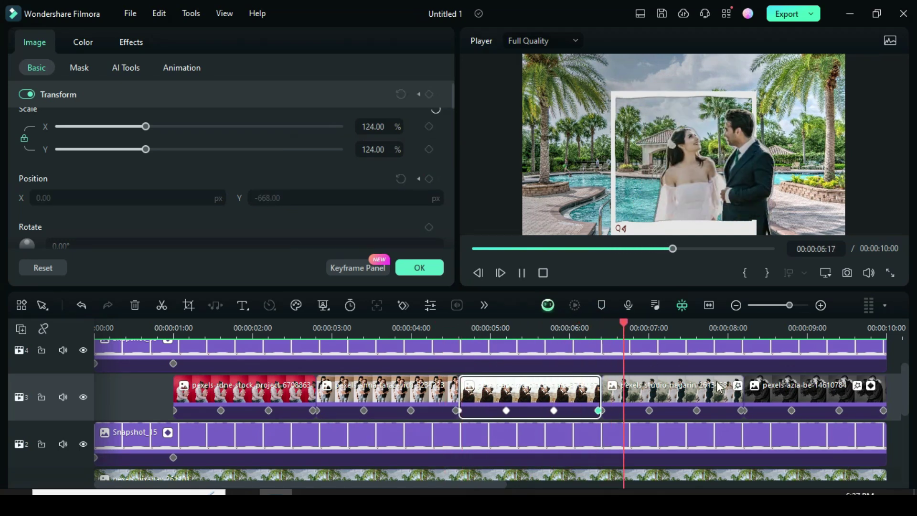
- Set the fourth photo's start keyframe to Scale 90, Position X -154, Y -968
left_click(619, 328)
left_click(649, 410)
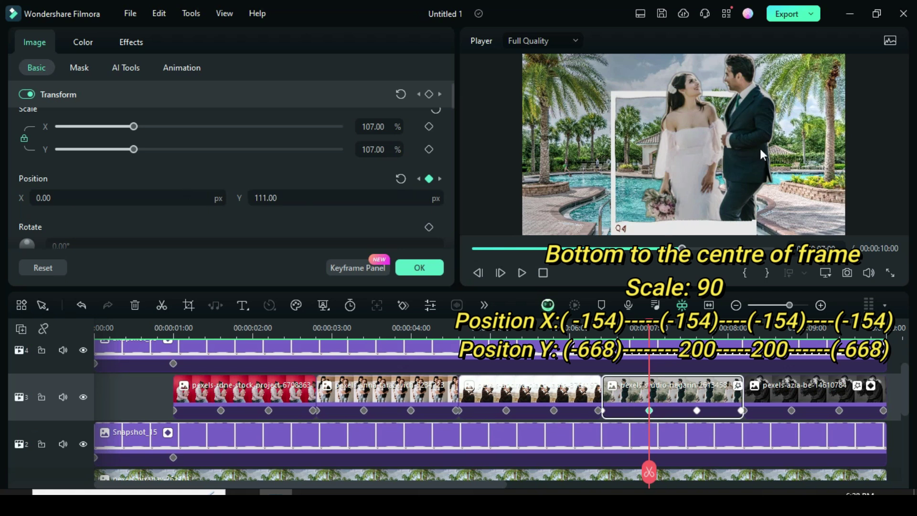
left_click(603, 411)
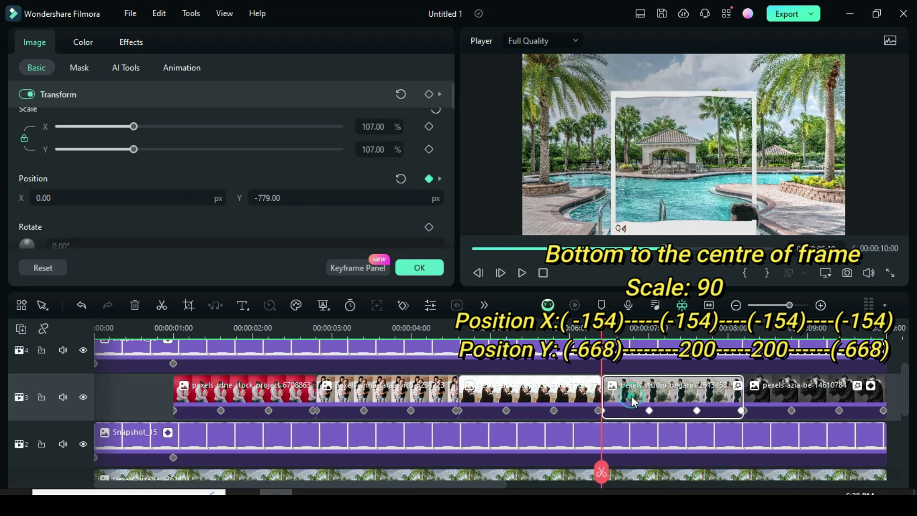
left_click(371, 127)
type("90")
key("Return")
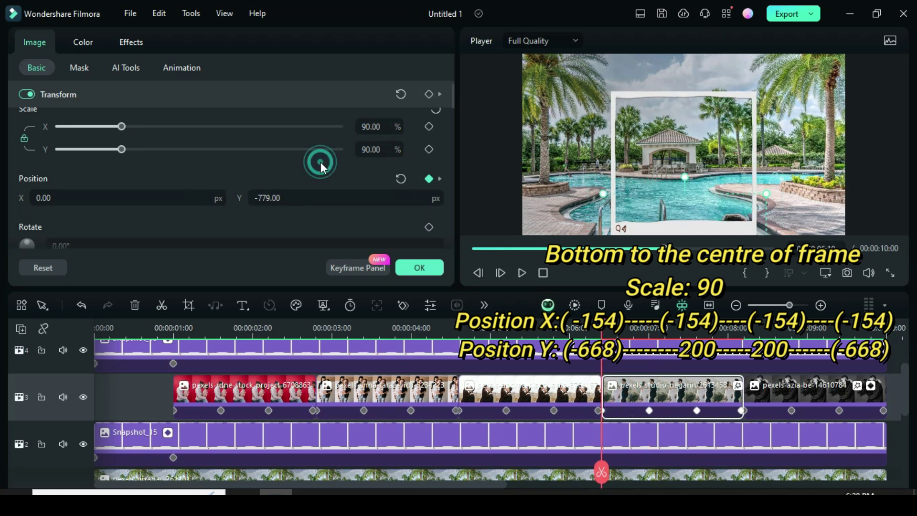
left_click(66, 196)
type("-154")
left_click(68, 177)
left_click(249, 198)
type("-968")
left_click(277, 180)
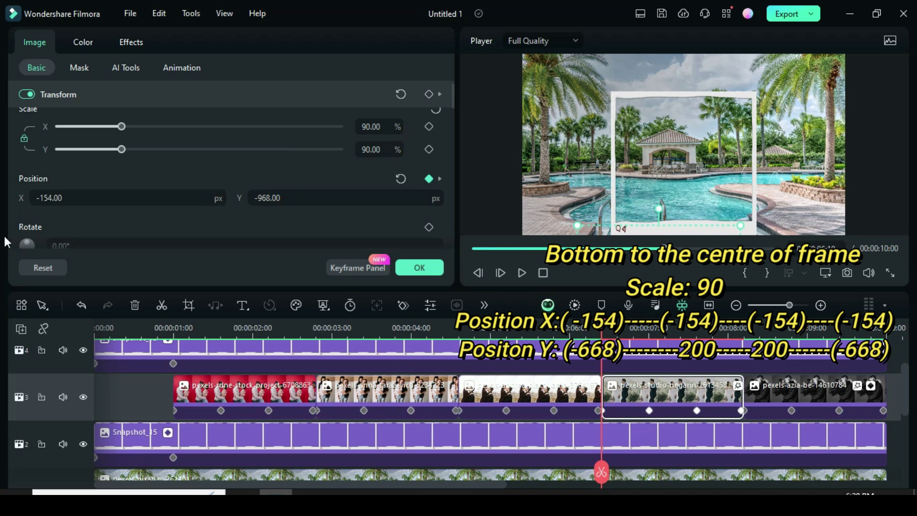
- Set the fourth photo's first middle keyframe to Position X -154, Y 200
left_click(649, 411)
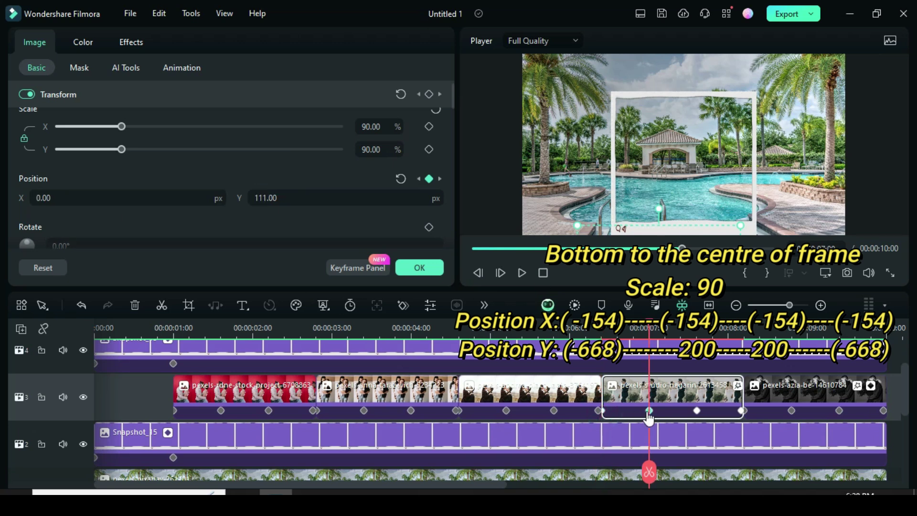
left_click(66, 198)
type("-154")
left_click(67, 179)
key("Tab")
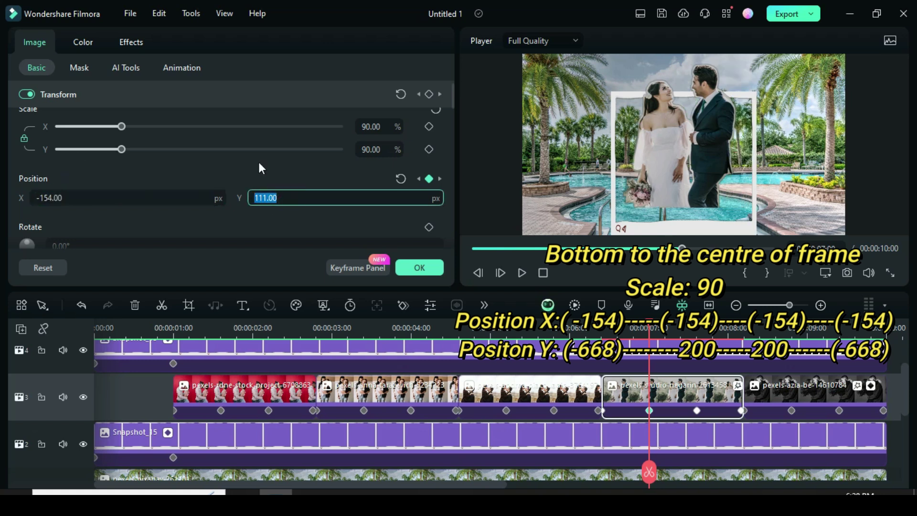
type("200")
key("Return")
- Set the second middle keyframe to Position X -154 and Position Y 17
left_click(697, 411)
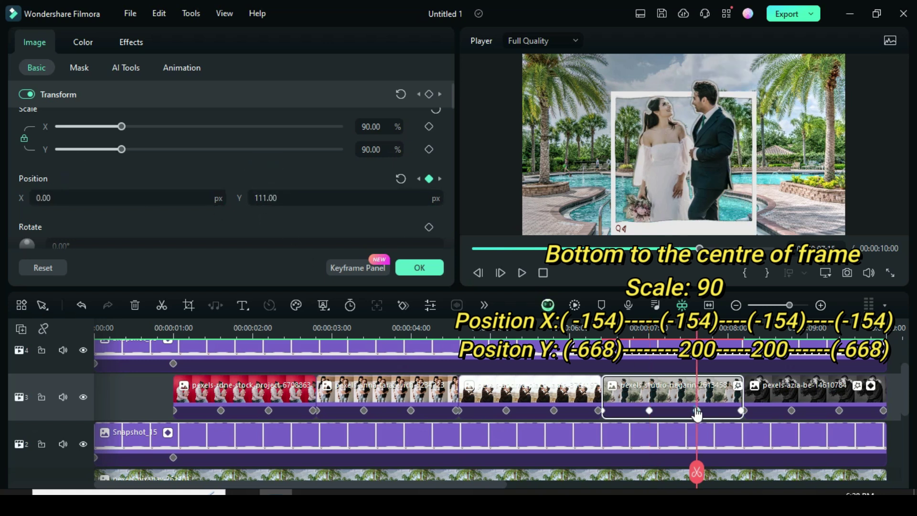
left_click(58, 198)
type("-154")
left_click(64, 178)
left_click(262, 197)
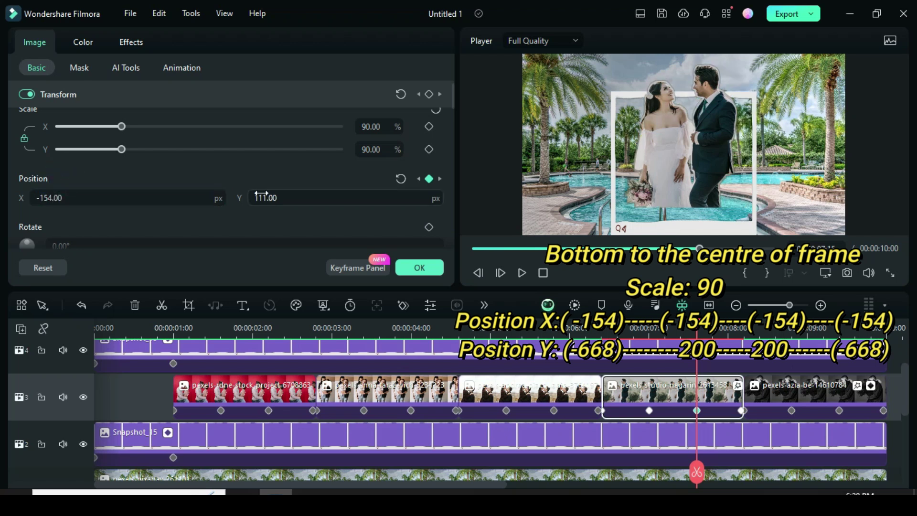
type("17")
left_click(248, 178)
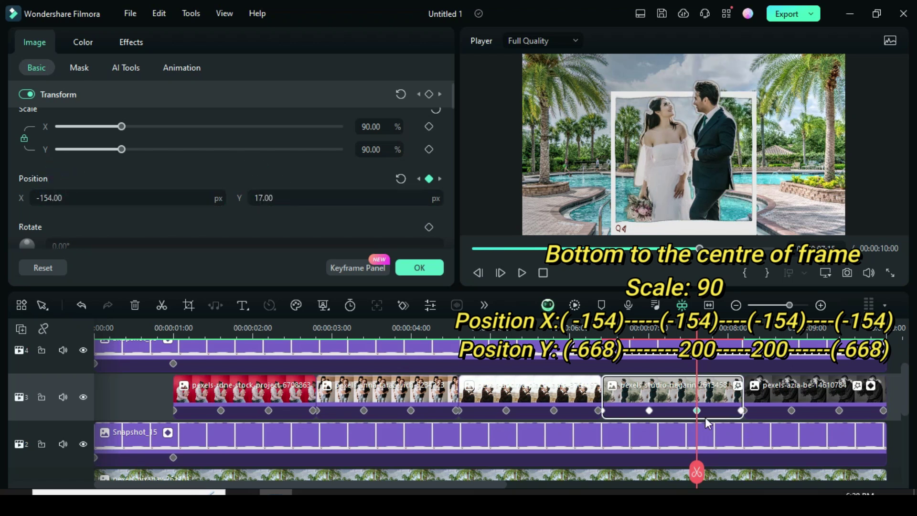
- Set the fourth photo's end keyframe to Position Y -968 and X -154
left_click(603, 411)
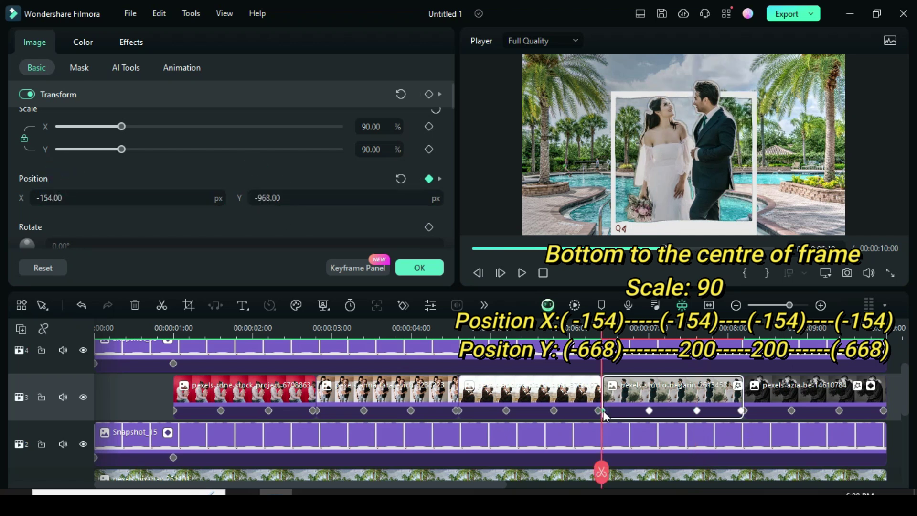
left_click(742, 411)
left_click(246, 198)
type("-9")
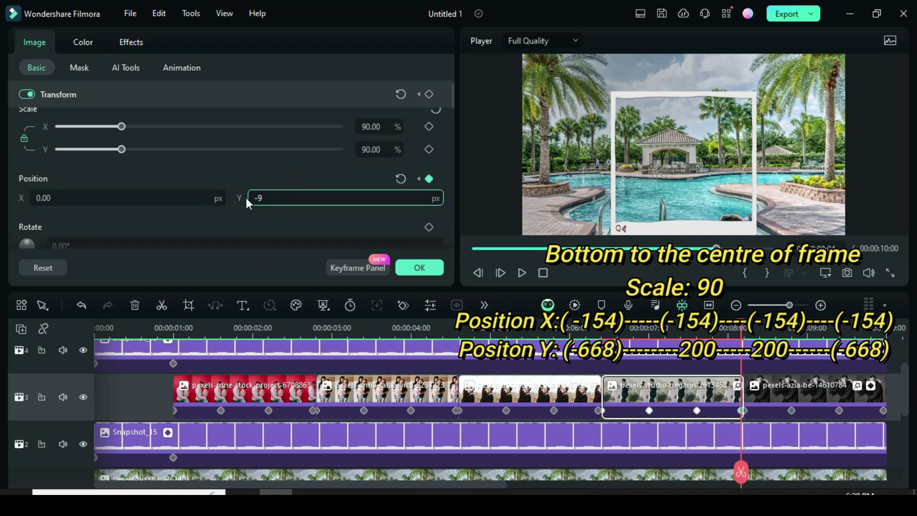
type("68")
left_click(32, 197)
type("-154")
key("Return")
- Render a timeline preview and play back the fourth photo's animation
left_click(557, 328)
left_click(574, 305)
left_click_drag(321, 484, 431, 483)
key("space")
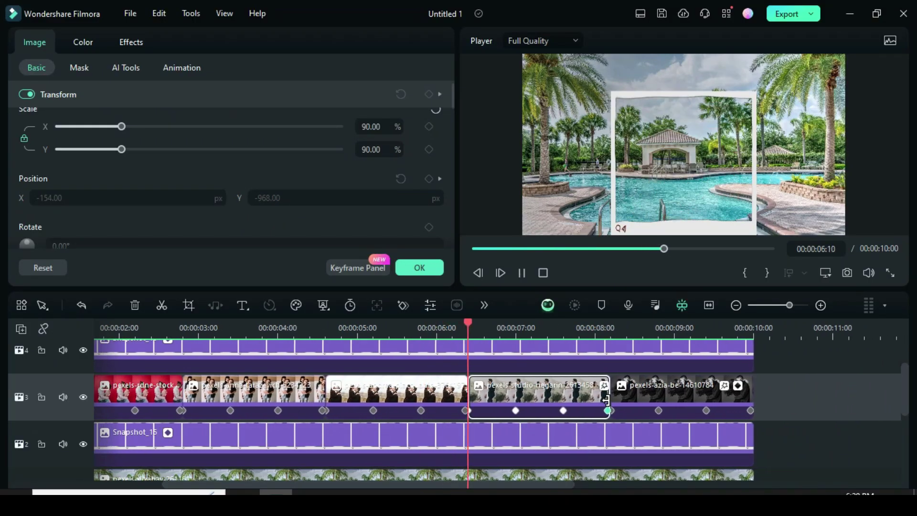
left_click(606, 325)
left_click_drag(605, 325, 462, 328)
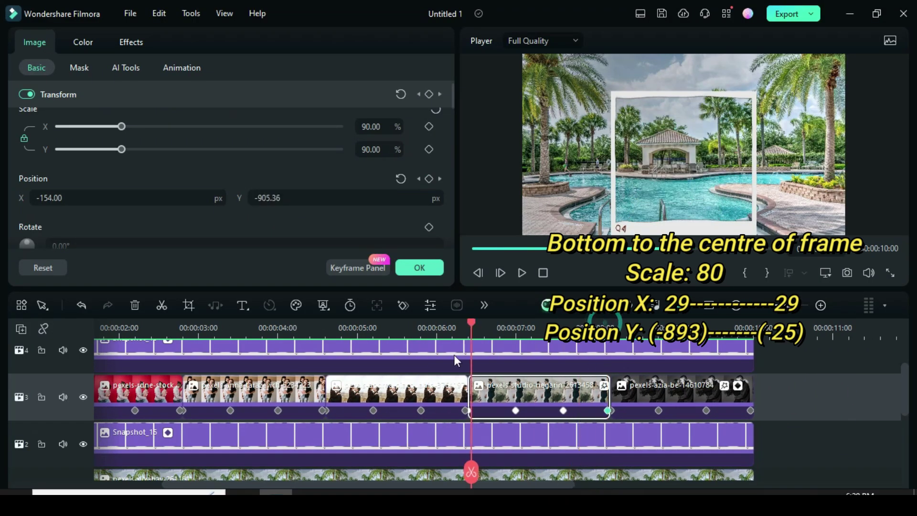
key("space")
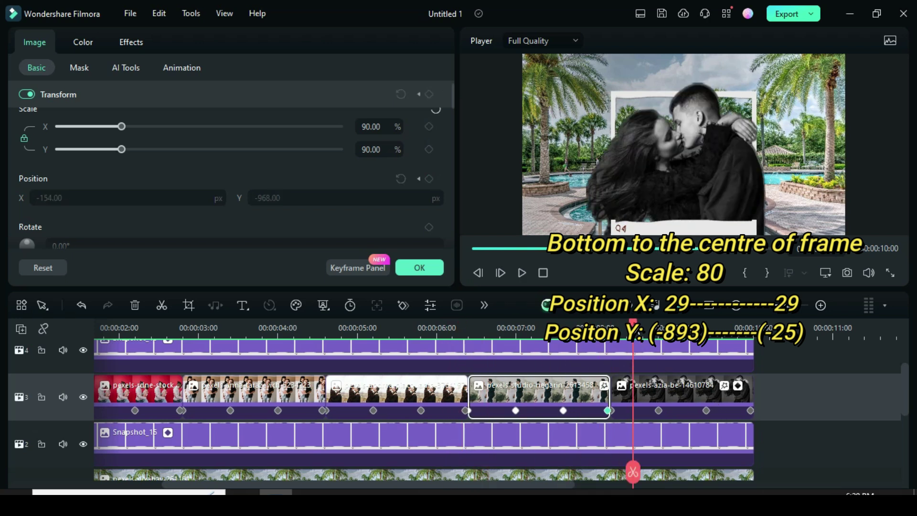
- Give the fifth photo's first keyframe 80% scale and a starting Position Y of -893
left_click(659, 411)
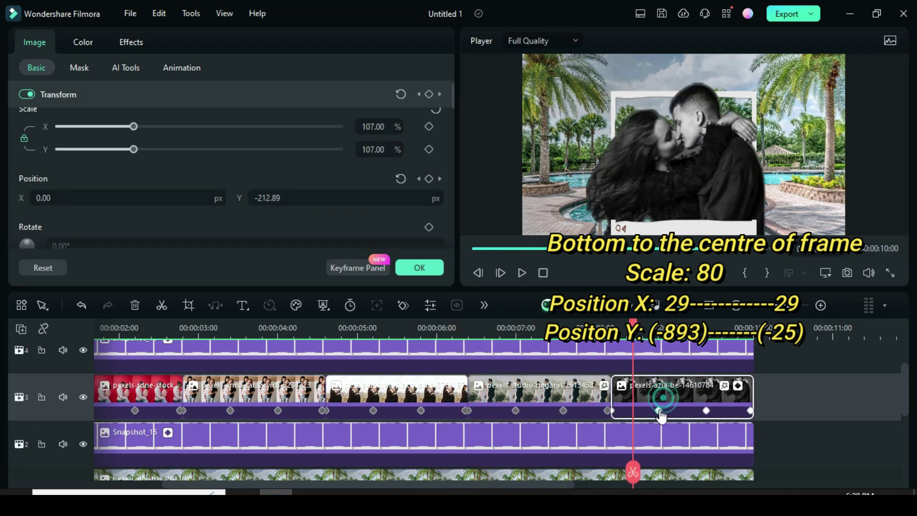
left_click(612, 411)
left_click(373, 126)
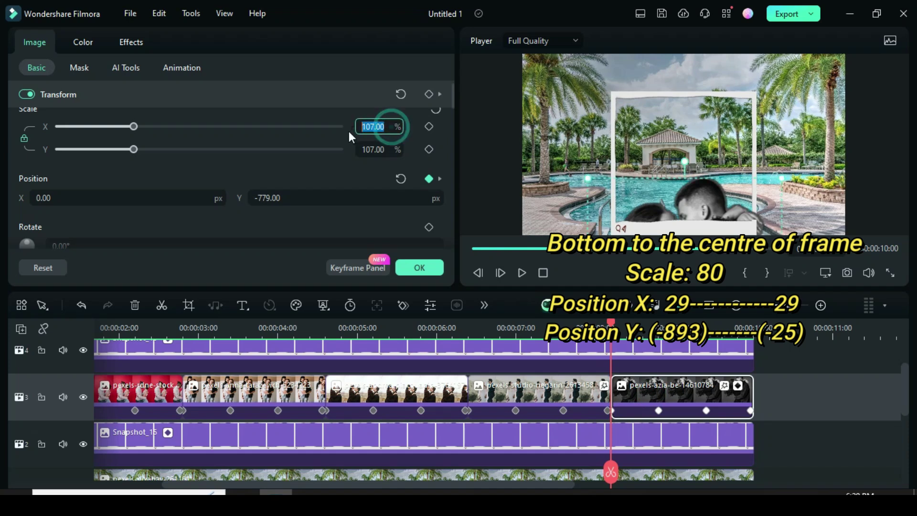
type("80")
key("Return")
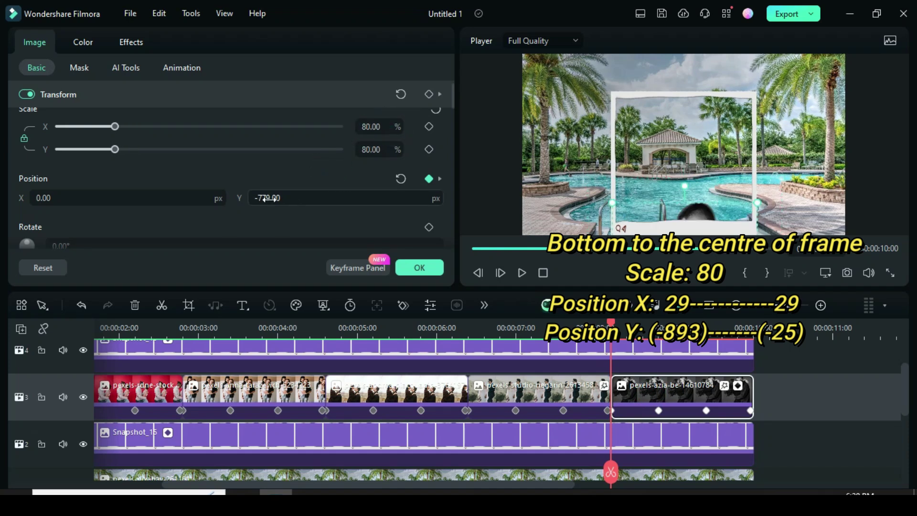
left_click(291, 195)
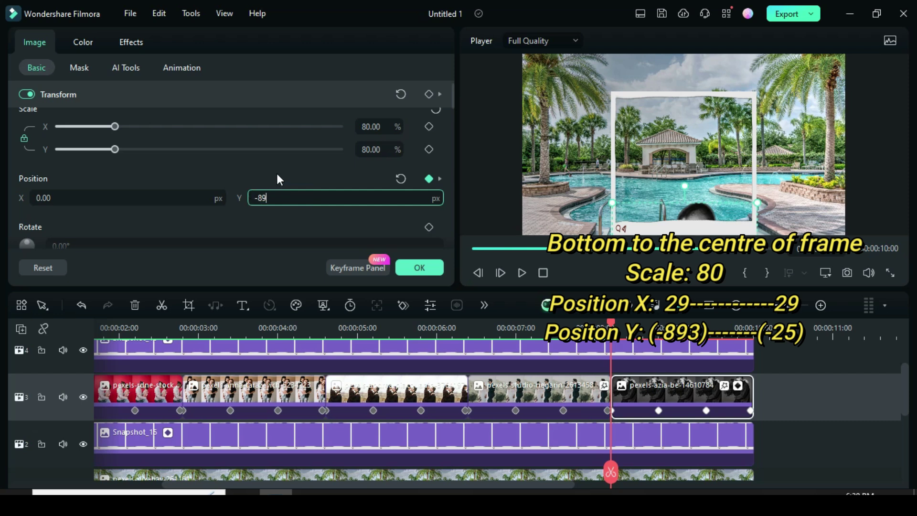
type("3")
key("Return")
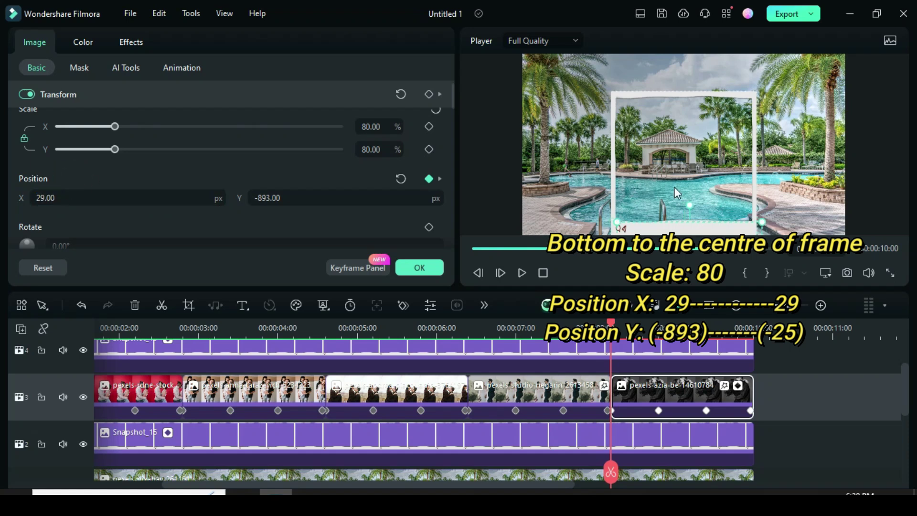
- Set the second keyframe to X 29, Y -25 and delete the two later keyframes
left_click(655, 411)
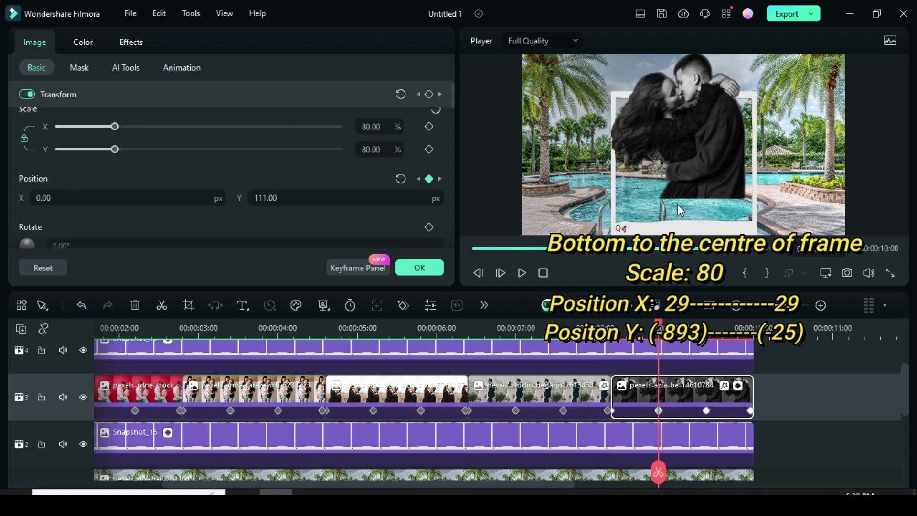
type("-25")
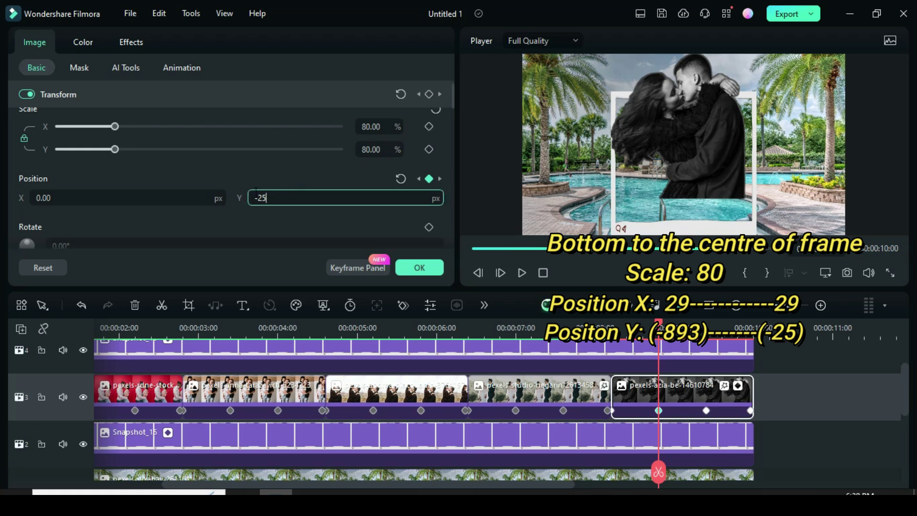
left_click(263, 175)
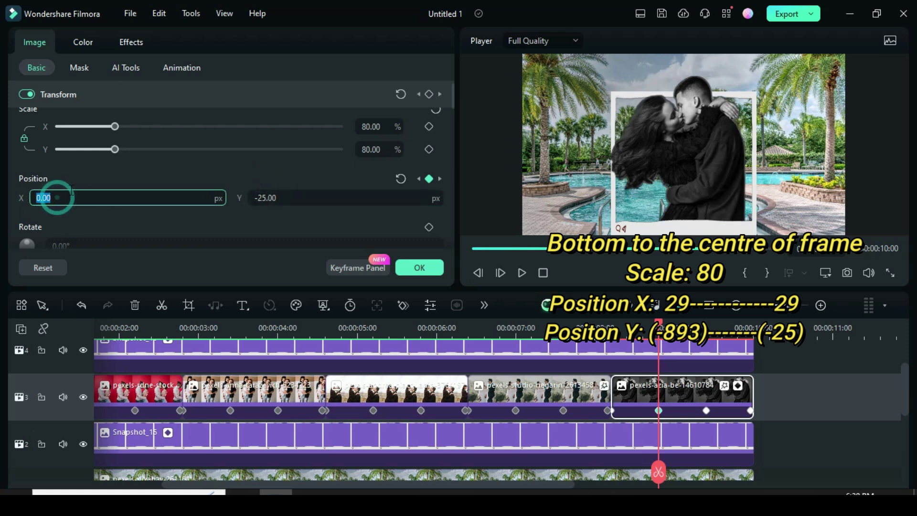
type("29")
left_click(89, 177)
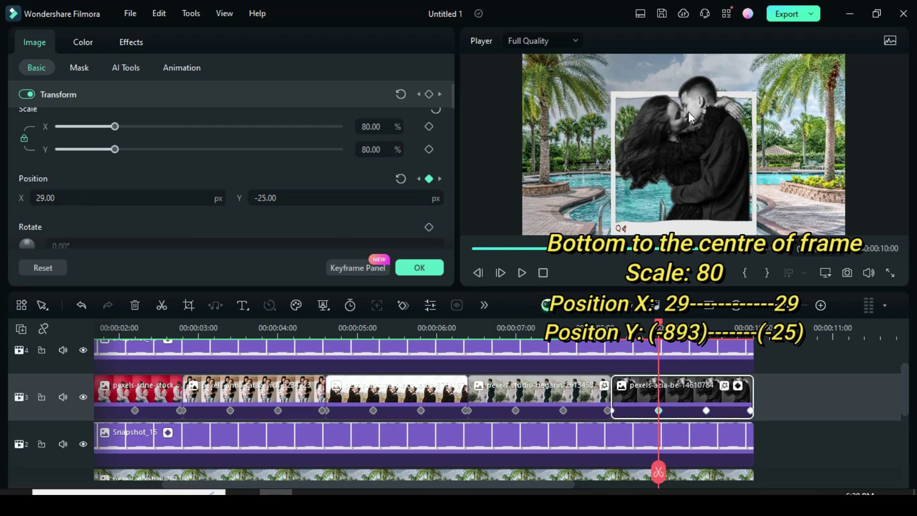
left_click(135, 305)
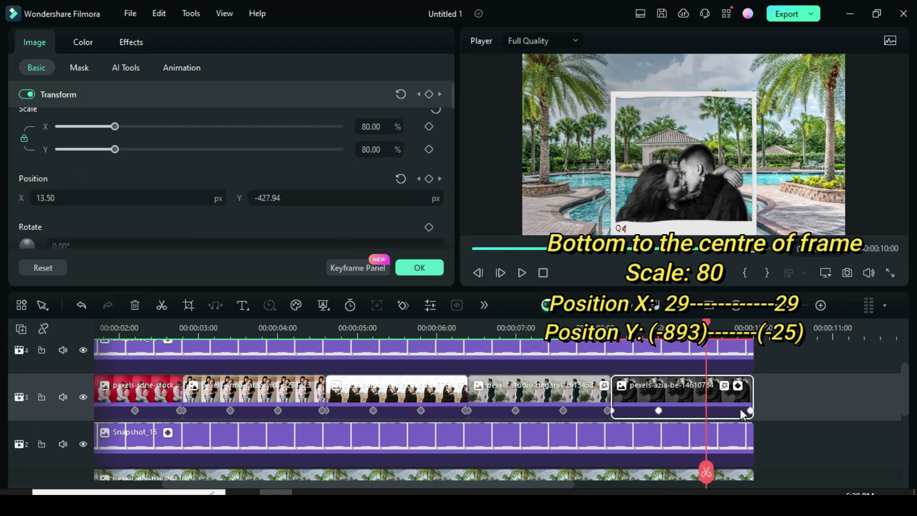
left_click(135, 305)
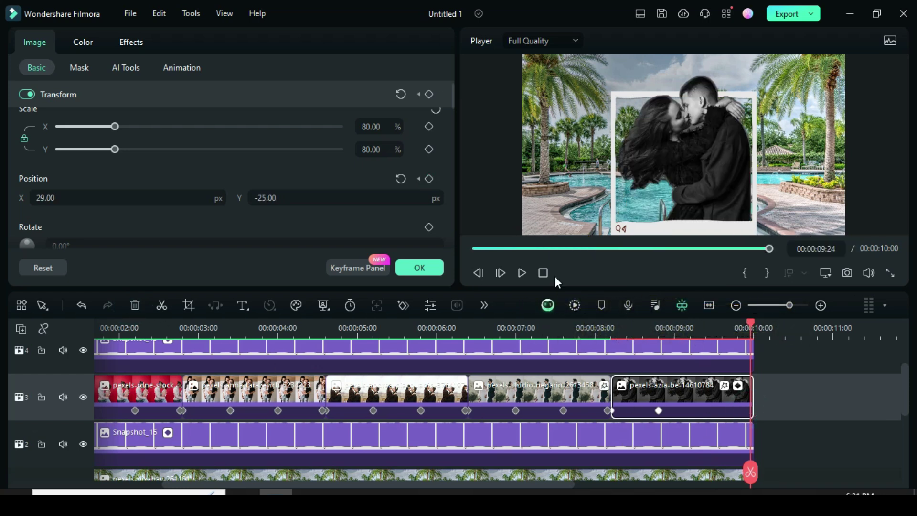
left_click(521, 273)
scroll(600, 404, "down", 2)
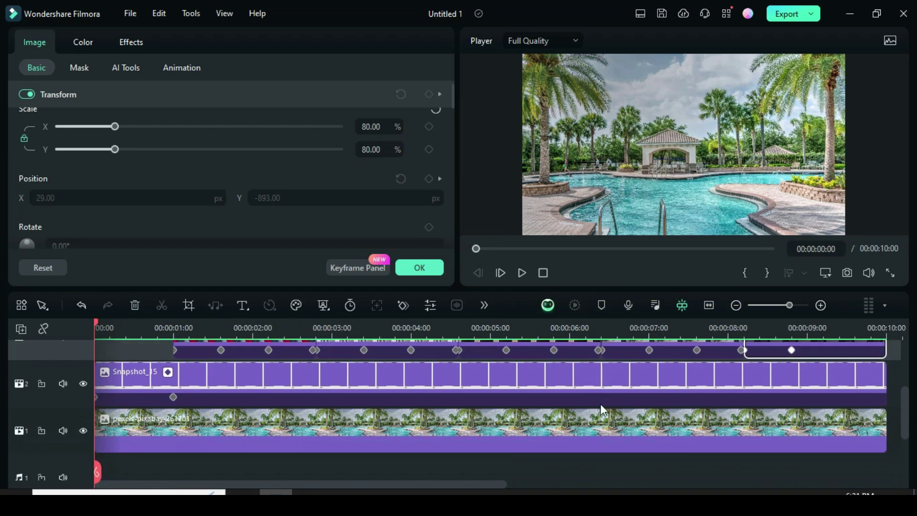
scroll(600, 403, "up", 3)
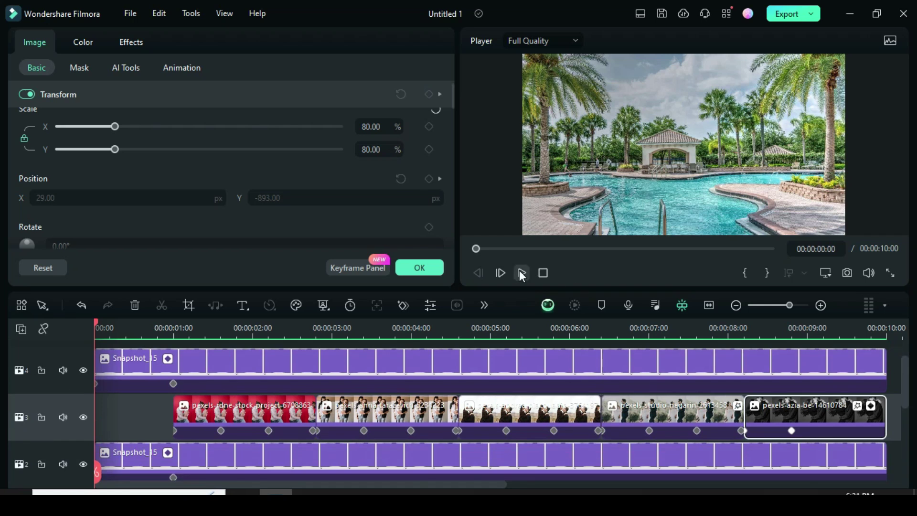
left_click(522, 273)
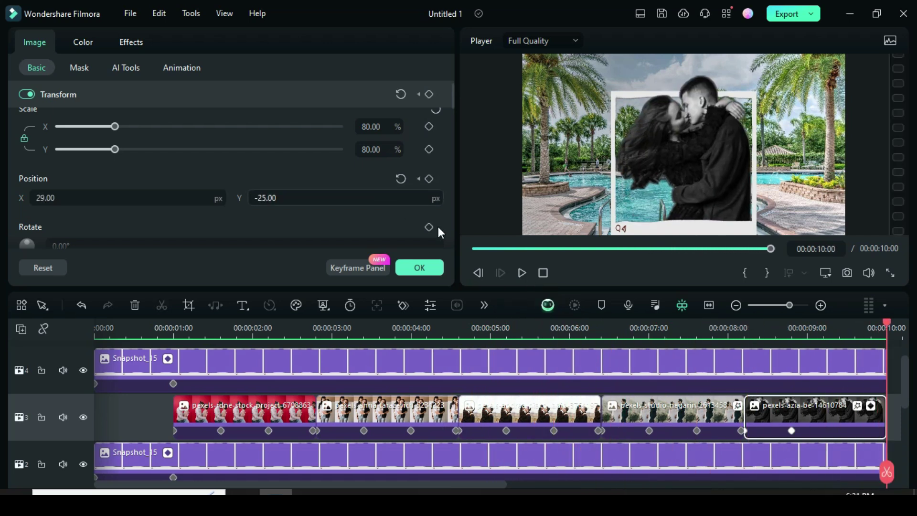
left_click(477, 250)
left_click(521, 272)
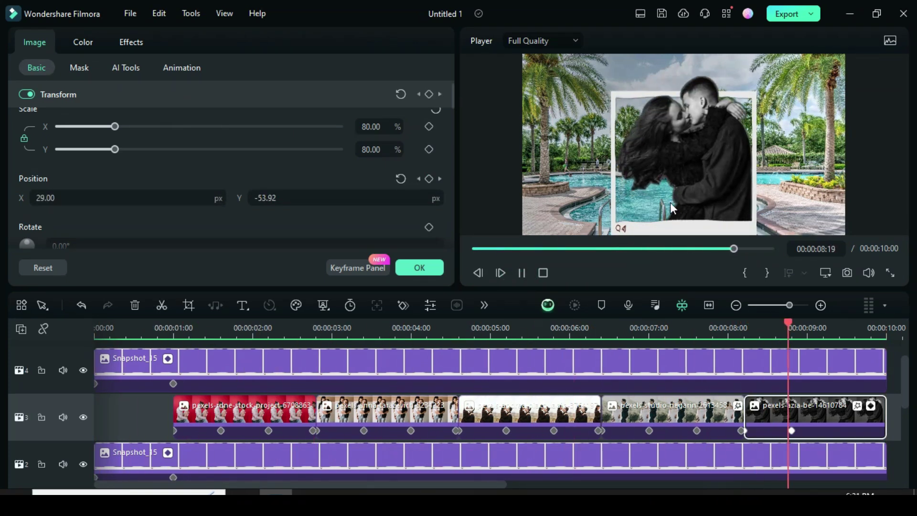
scroll(413, 373, "up", 1)
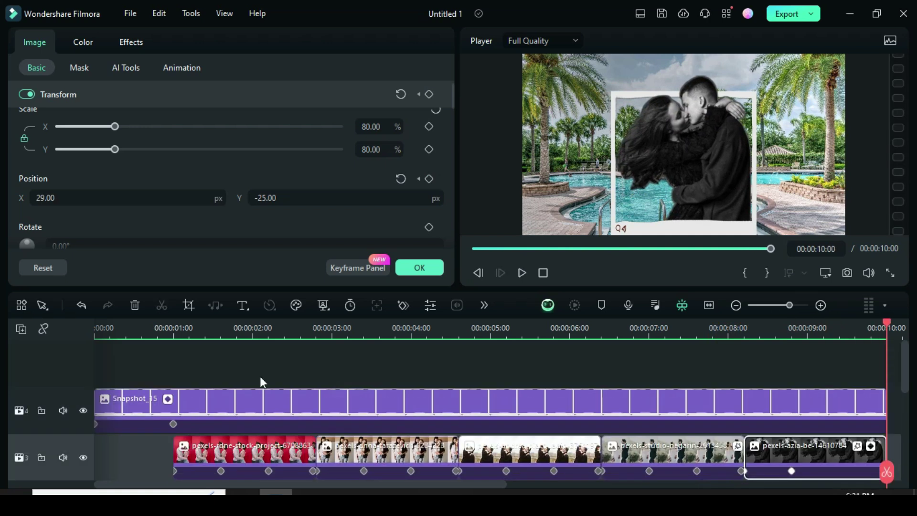
- Add a new empty video track to the timeline
left_click(17, 336)
left_click(36, 351)
left_click(475, 249)
left_click(424, 266)
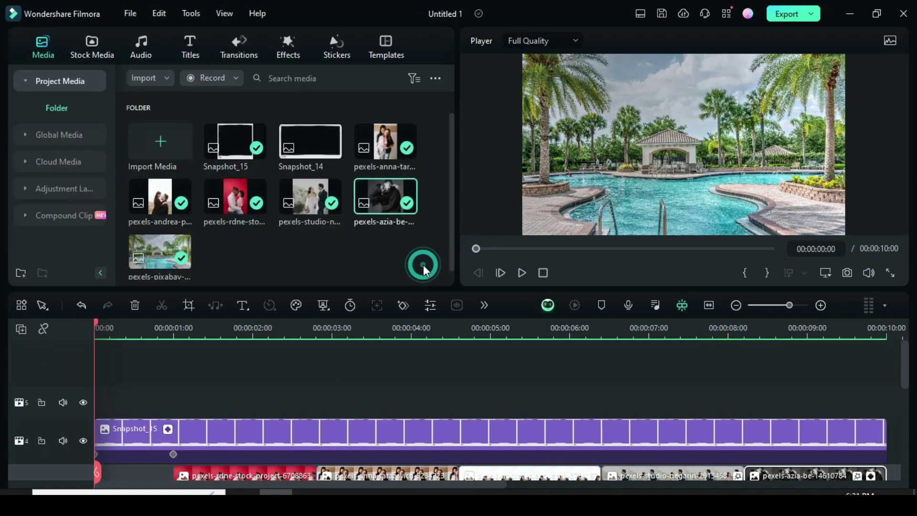
- Find 'spring blooms' in Effects and place Spring Blooms Pack Overlay 02 on track 5
left_click(289, 53)
left_click(34, 109)
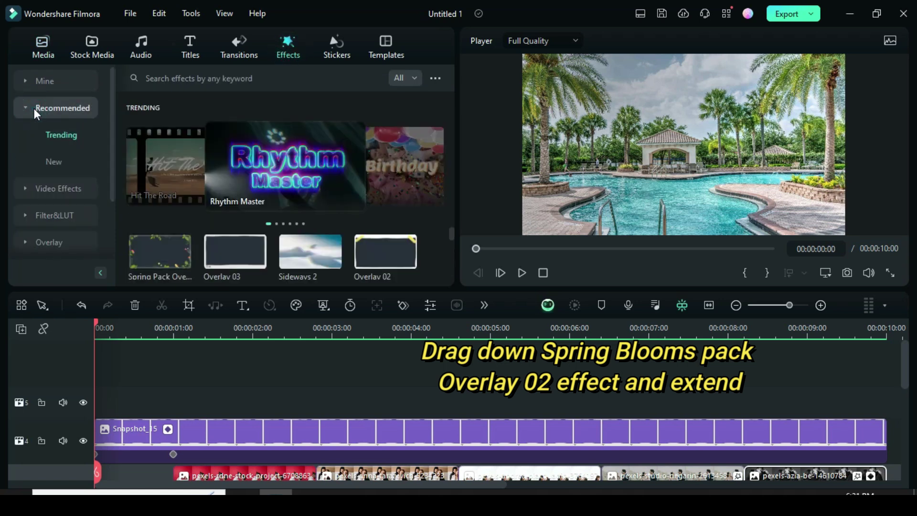
type("spring blooms")
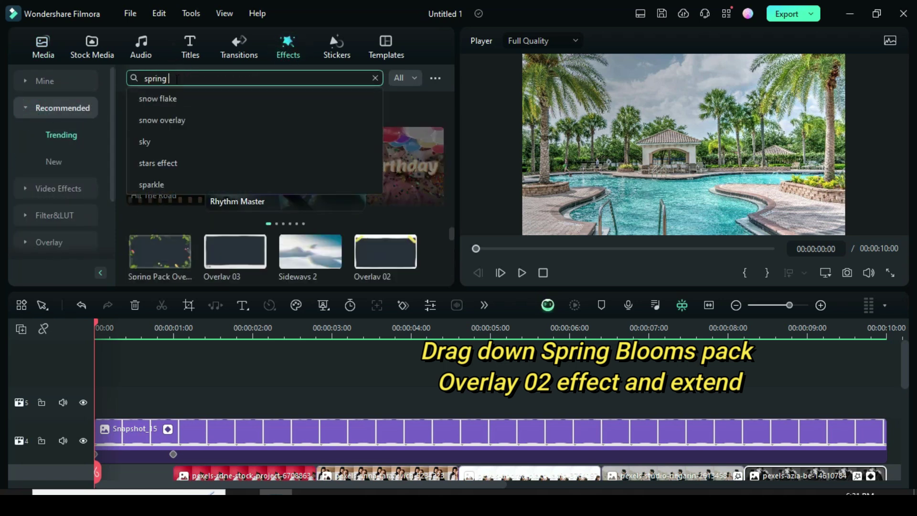
key("Return")
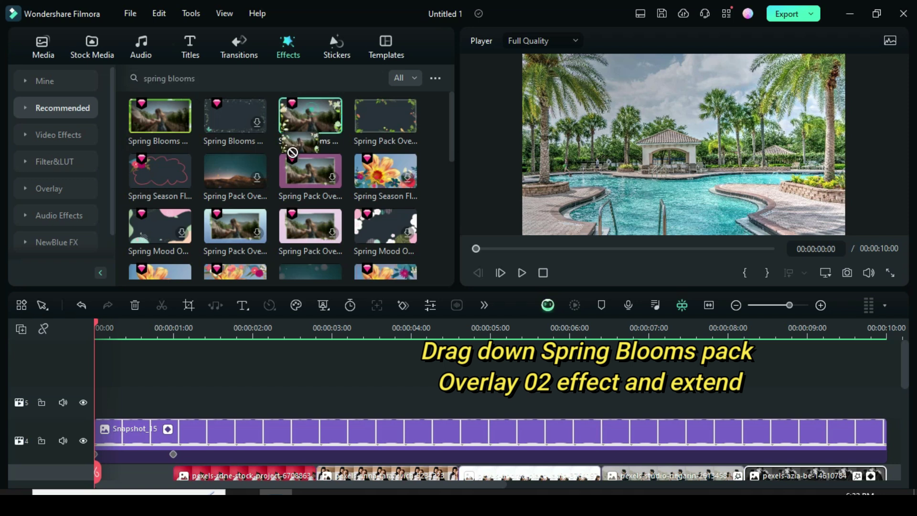
left_click_drag(257, 241, 144, 401)
- Make the tracks taller, stretch the overlay to the full 10 seconds, and render the preview
left_click(21, 329)
left_click(201, 449)
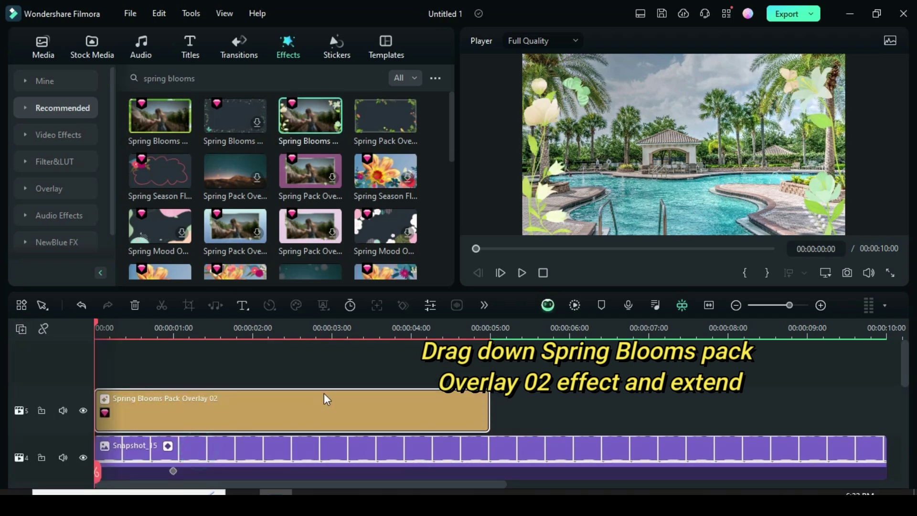
left_click_drag(487, 410, 880, 421)
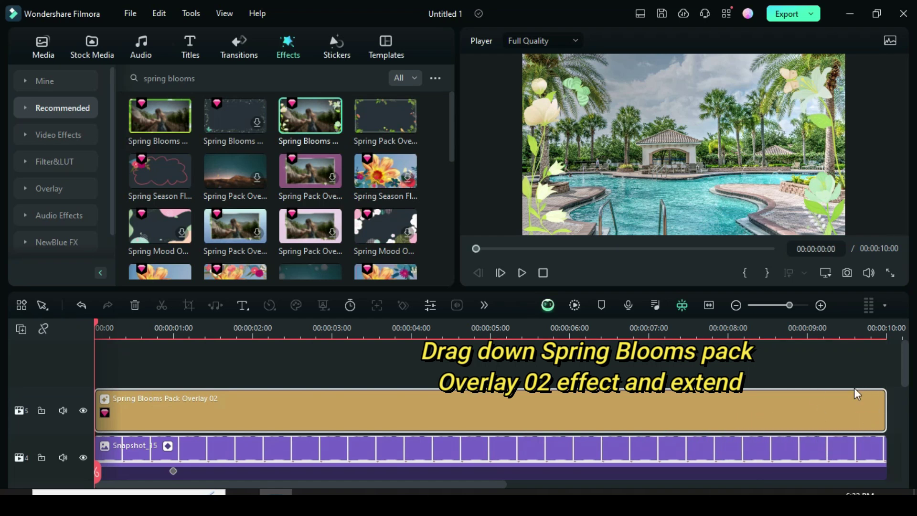
scroll(669, 401, "down", 5)
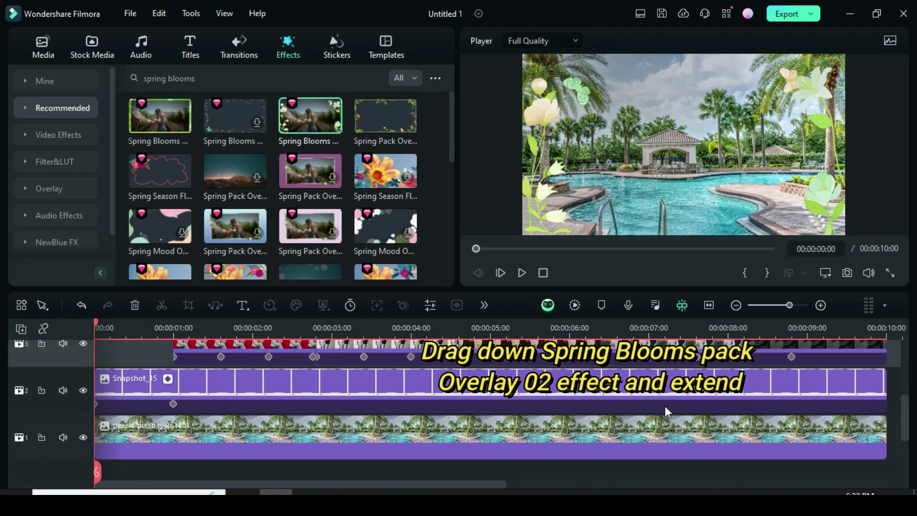
scroll(662, 408, "up", 4)
left_click(578, 304)
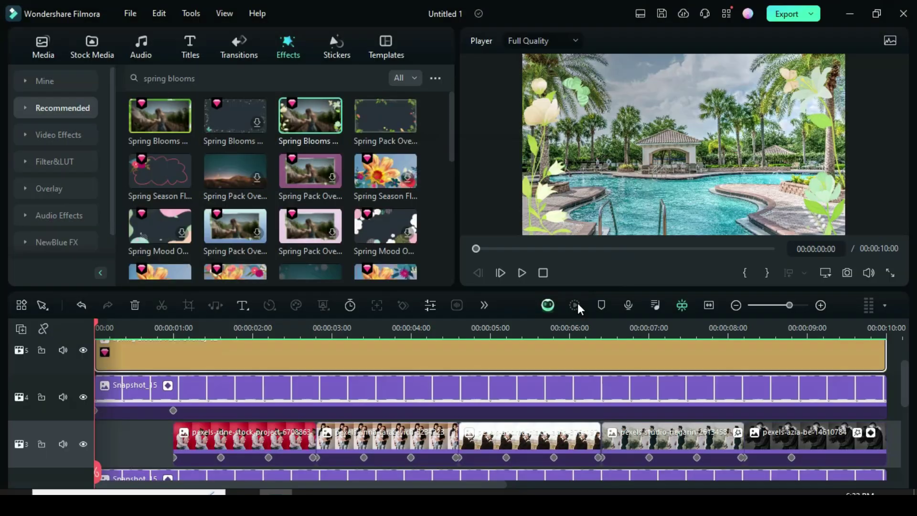
scroll(406, 423, "down", 1)
scroll(384, 407, "up", 3)
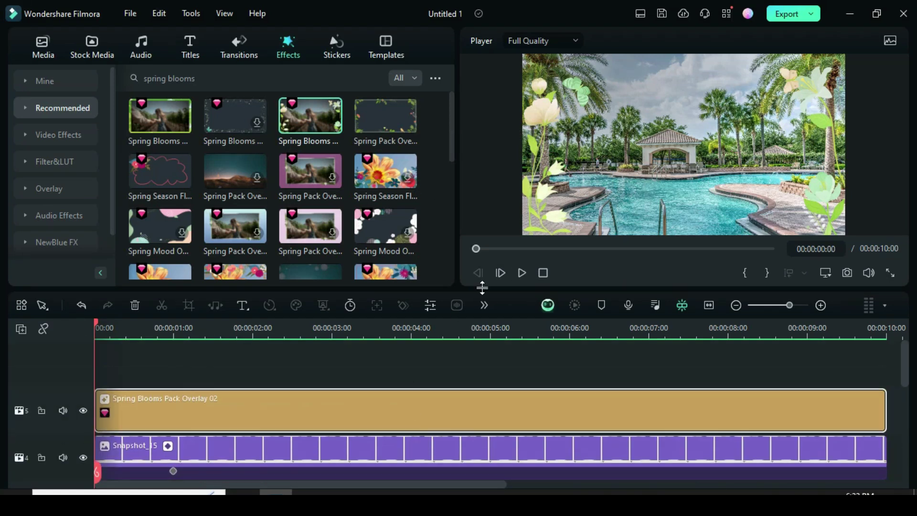
left_click(522, 274)
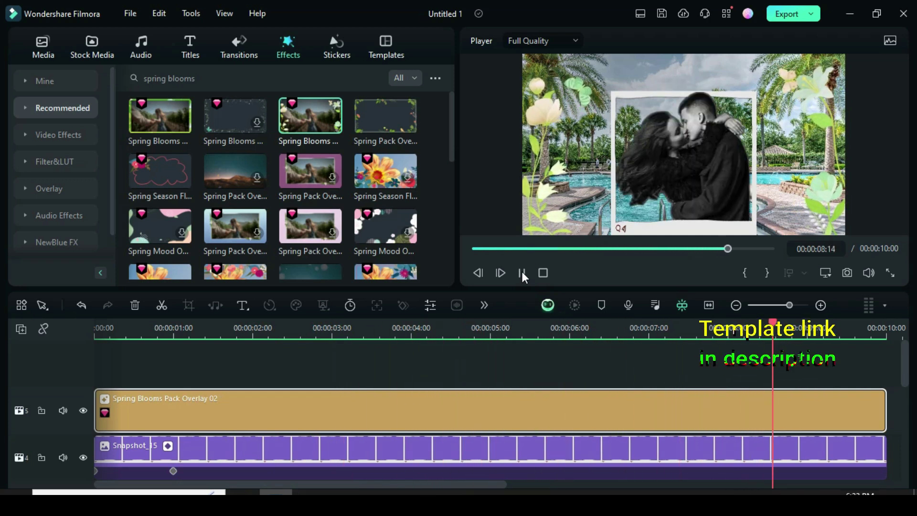
left_click(476, 248)
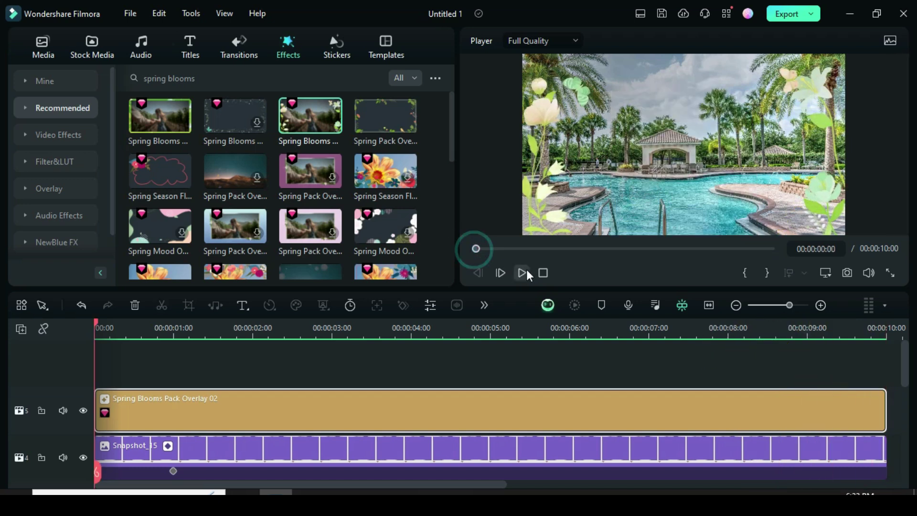
scroll(500, 379, "down", 3)
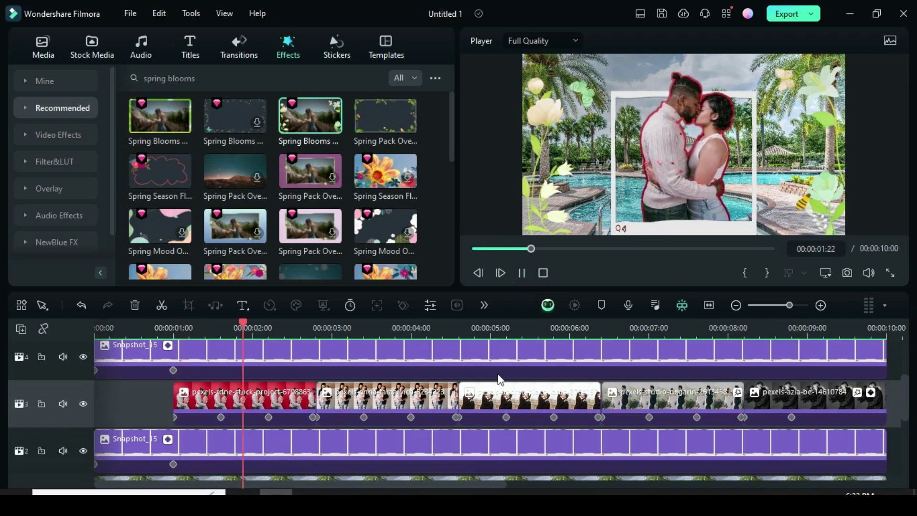